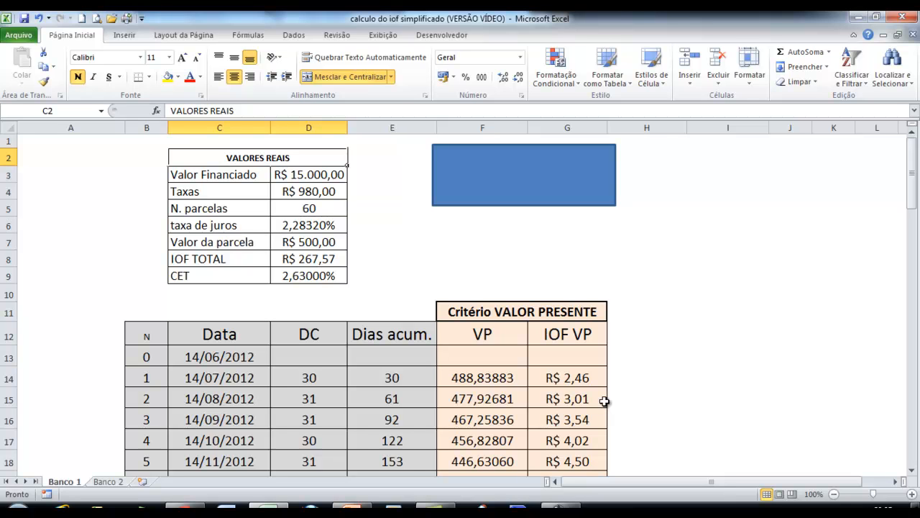
Review the due dates in the Data column, from row 0 through installment 60
left_click(230, 358)
left_click_drag(231, 357, 231, 441)
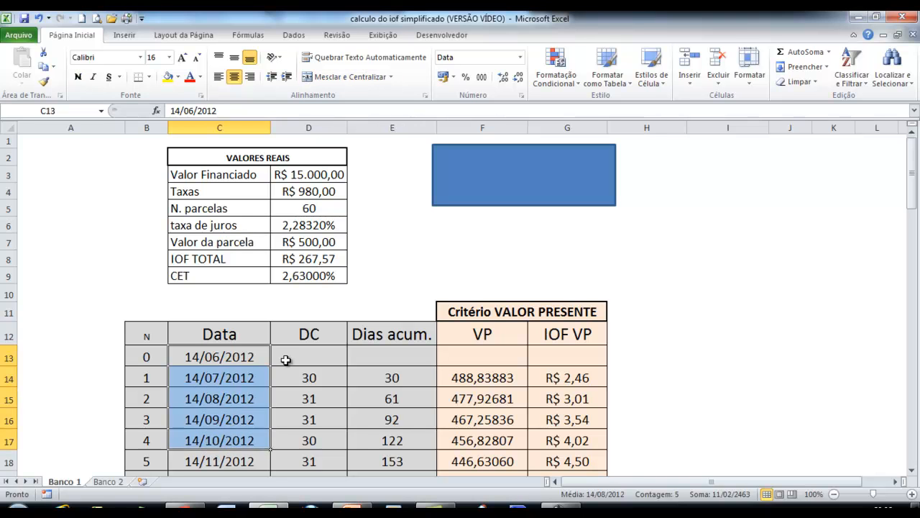
key("shift+BackSpace")
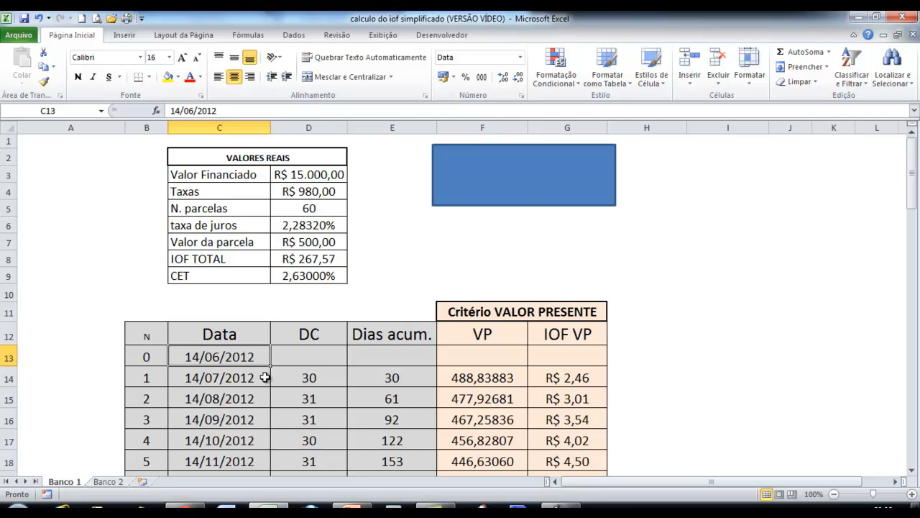
left_click(266, 377)
scroll(265, 377, "down", 11)
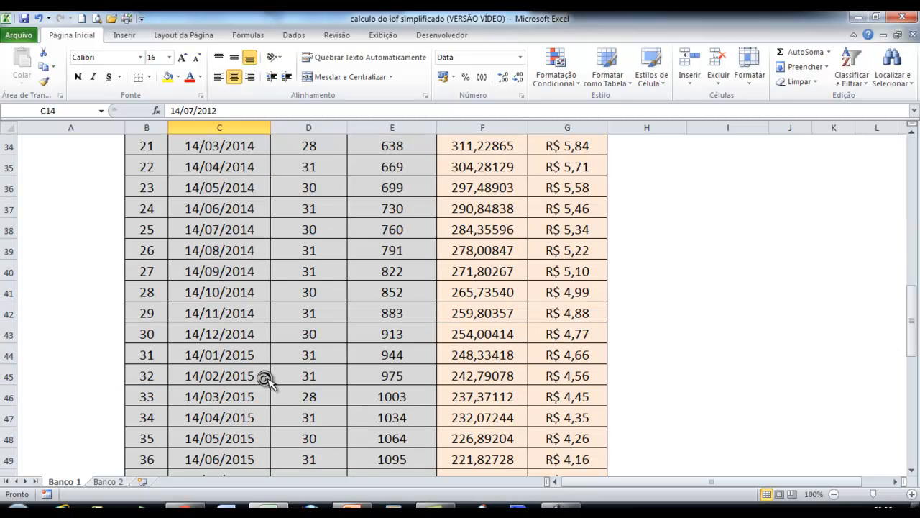
scroll(265, 377, "down", 6)
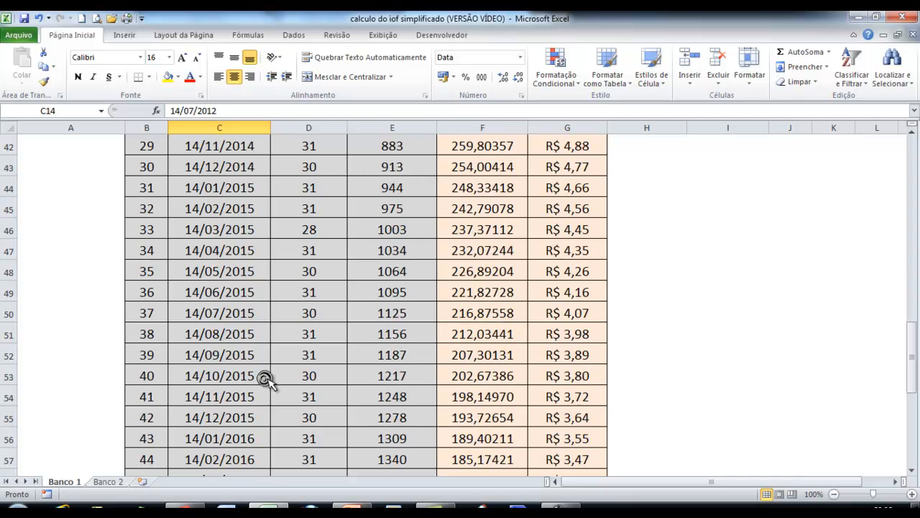
scroll(265, 378, "down", 3)
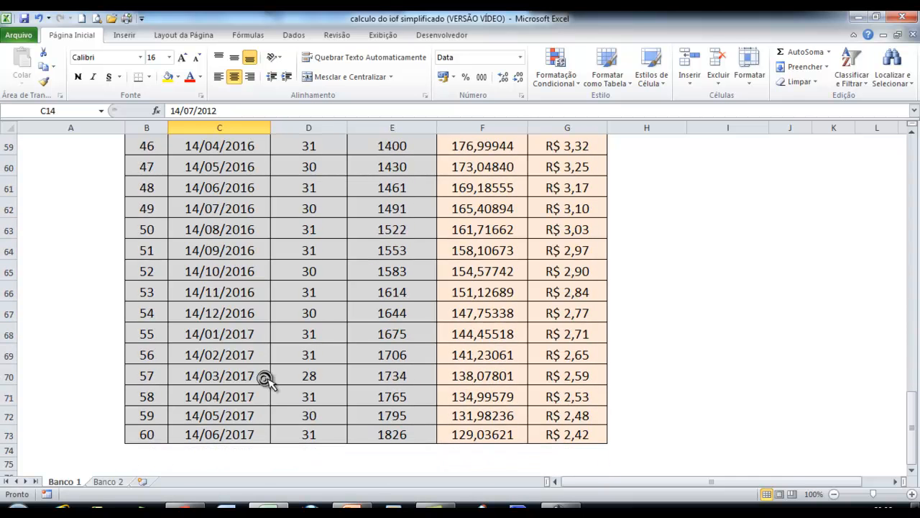
left_click(245, 412)
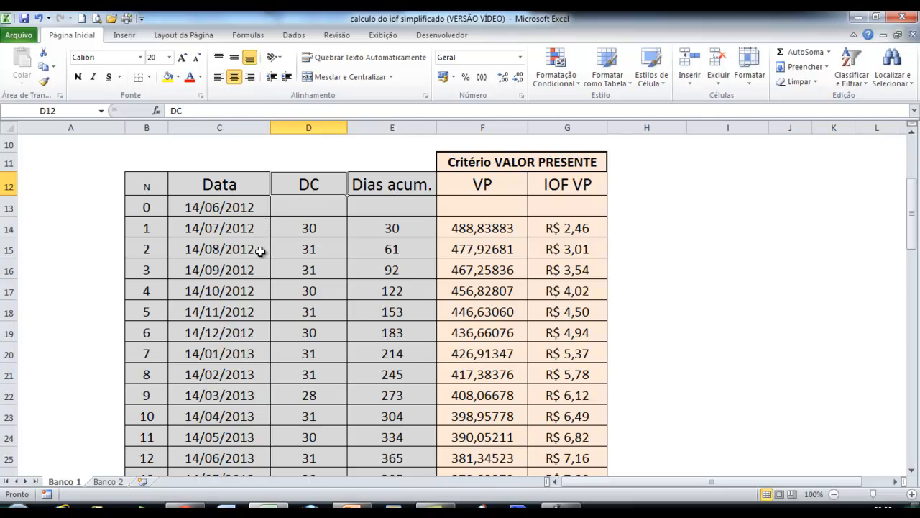
Inspect how the first rows of the DC and Dias acum. columns calculate the days between dates and the accumulated days
left_click(305, 229)
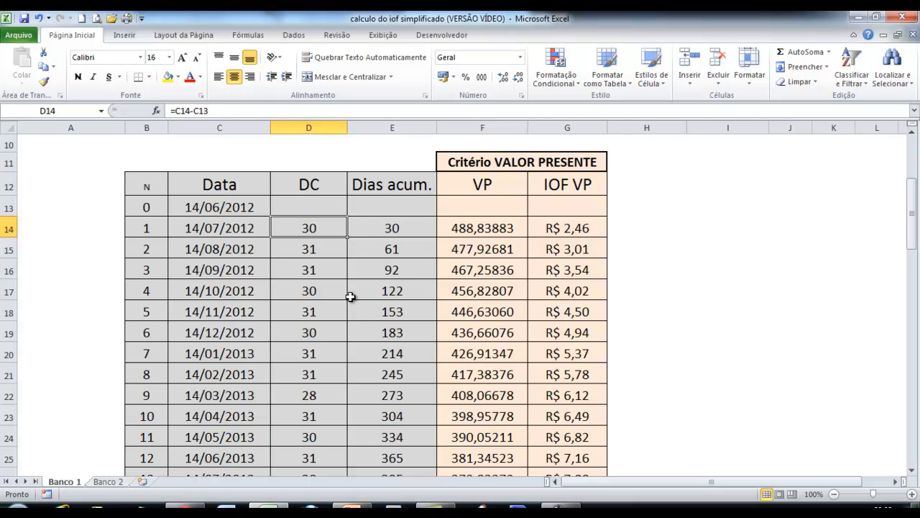
left_click(410, 230)
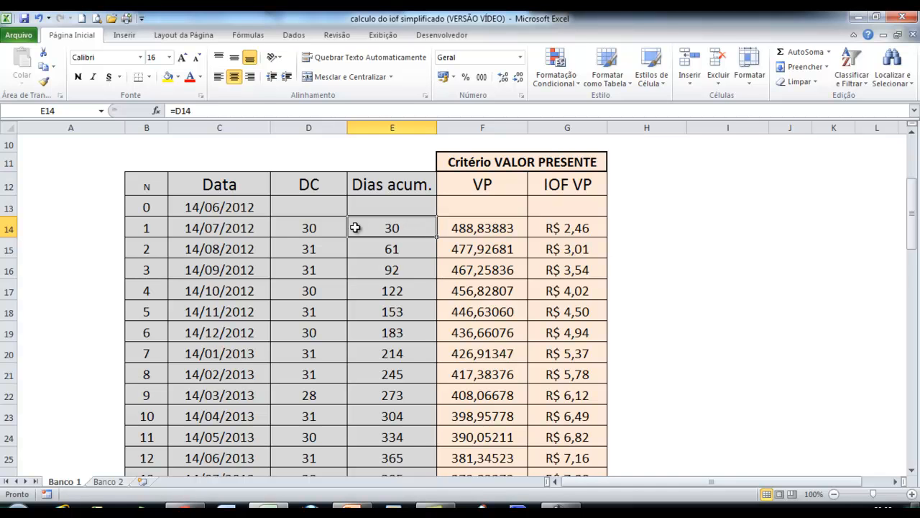
left_click(330, 227)
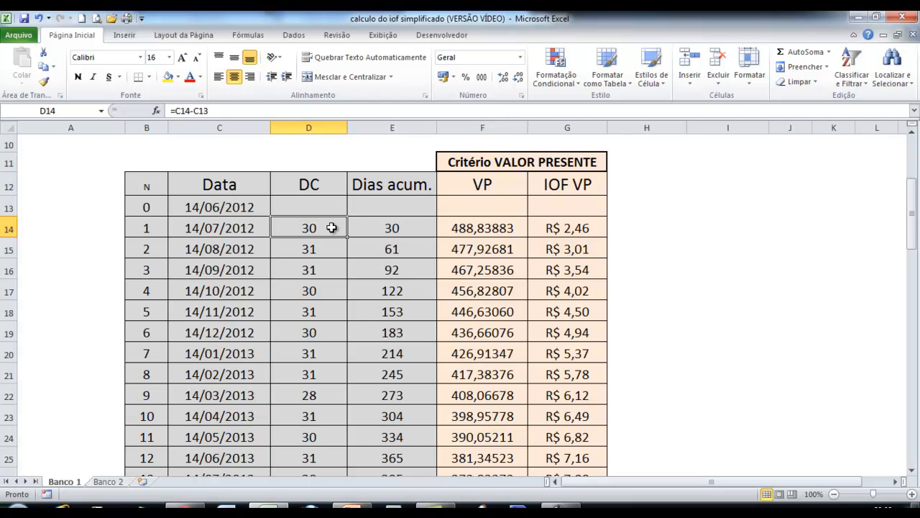
left_click(427, 250)
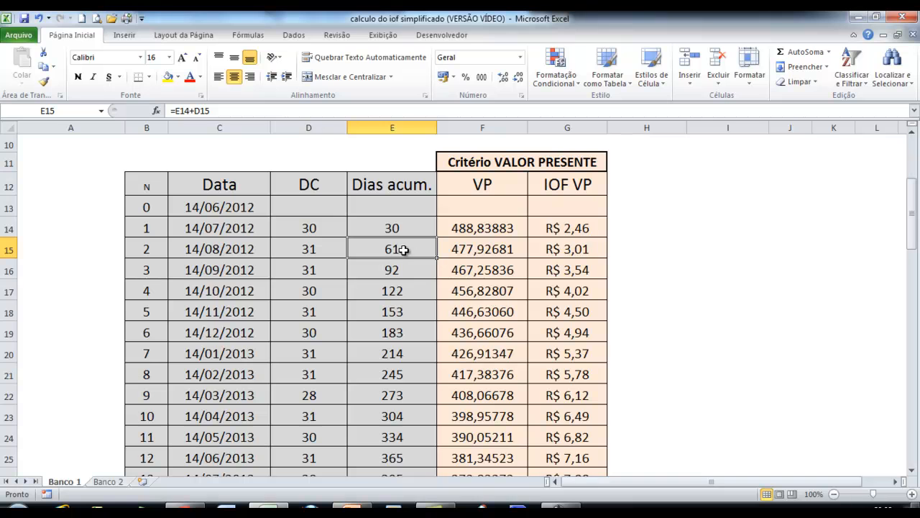
left_click(425, 266)
left_click(418, 294)
Examine the present value formula and its cell references in the first VP rows, and review the column through installment 60
left_click(494, 185)
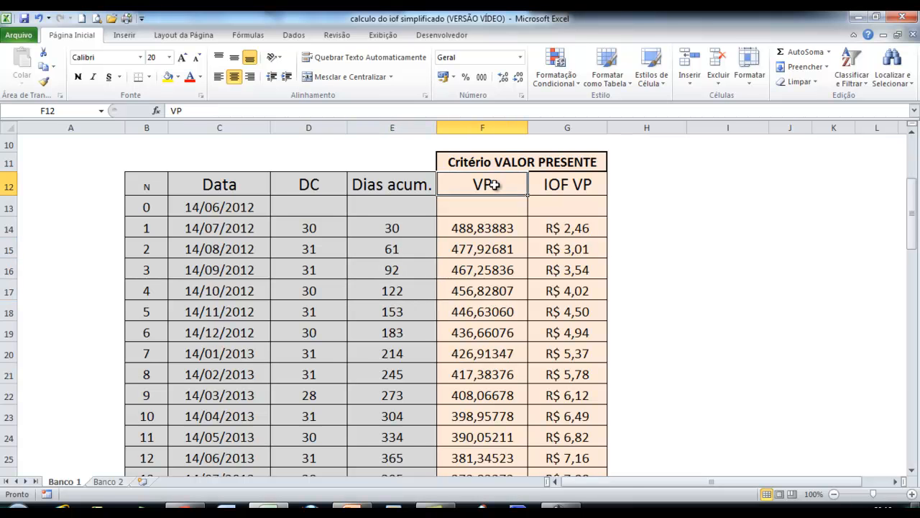
scroll(494, 185, "up", 3)
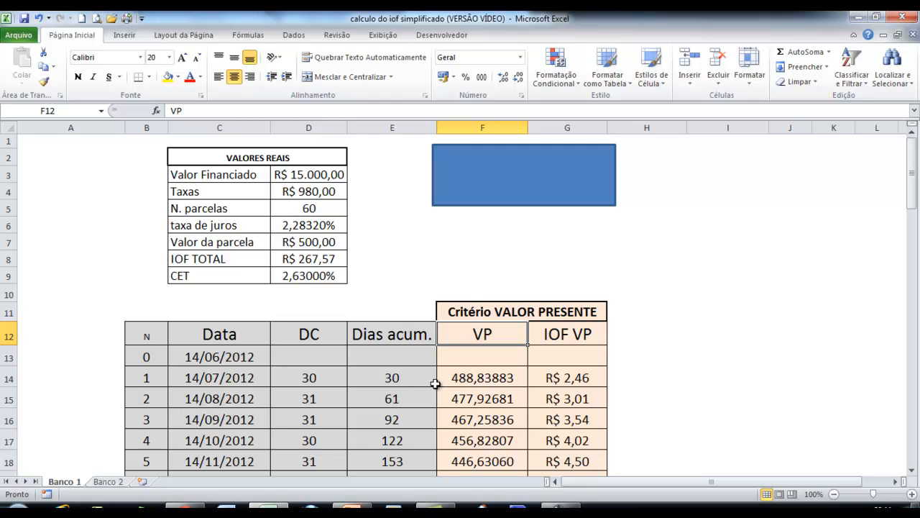
left_click(470, 378)
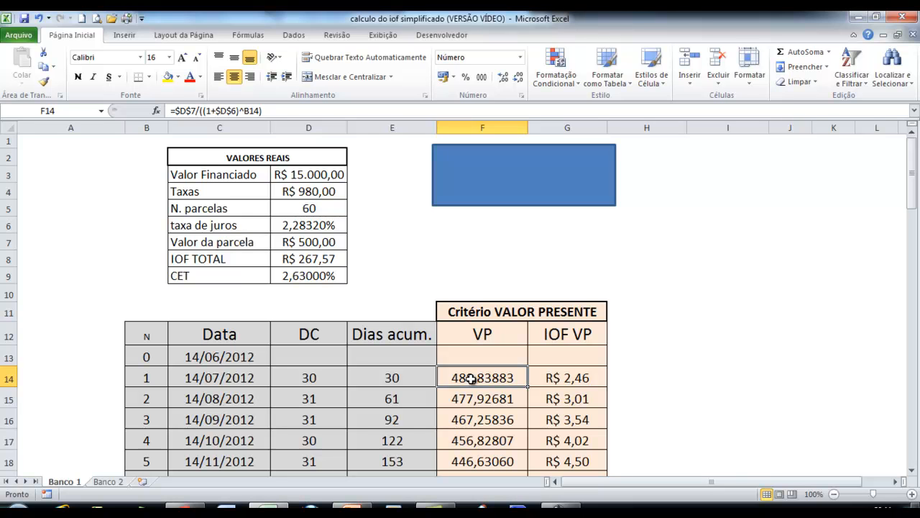
left_click_drag(272, 111, 170, 111)
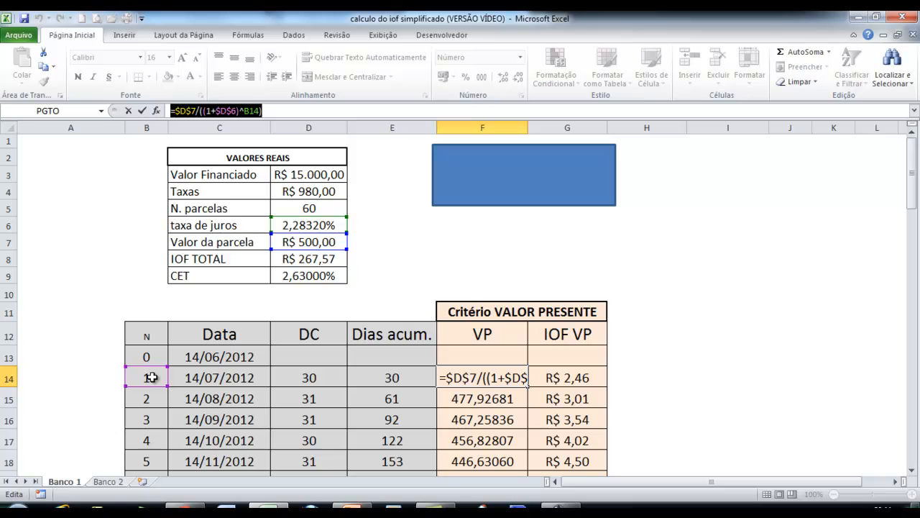
key("Return")
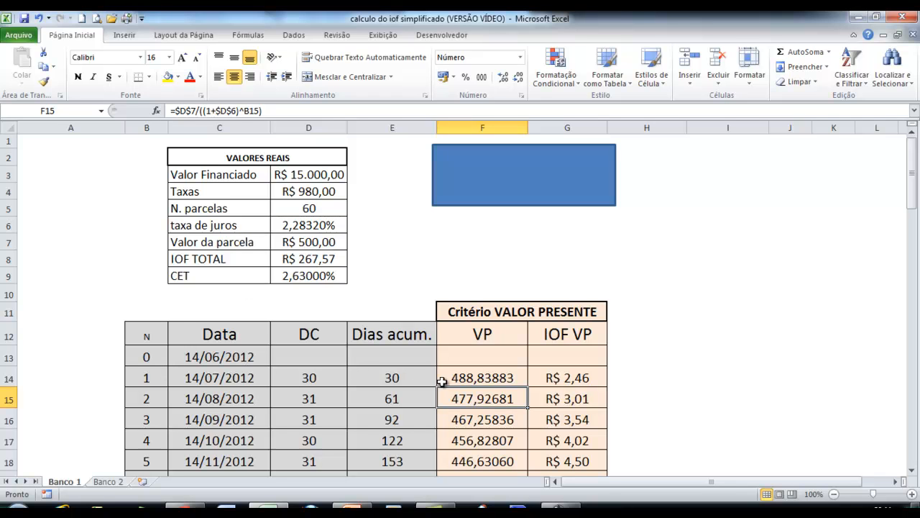
left_click(504, 378)
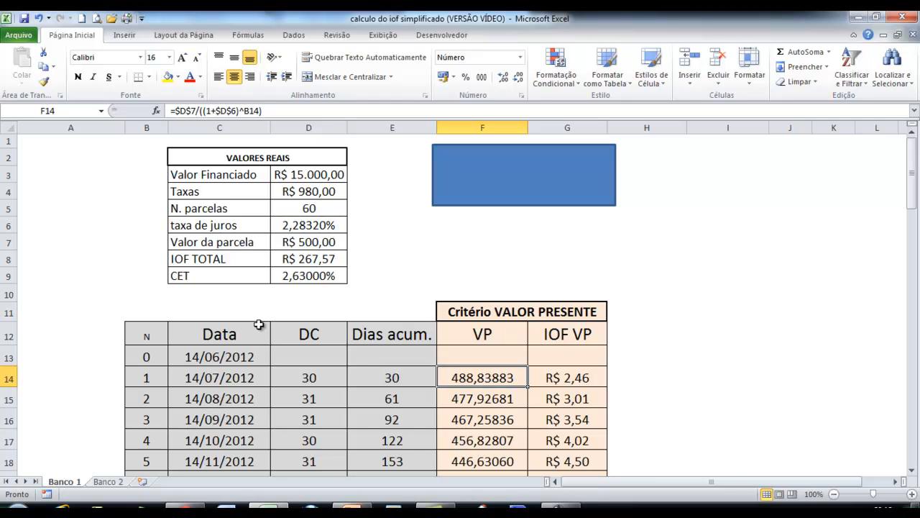
left_click(483, 397)
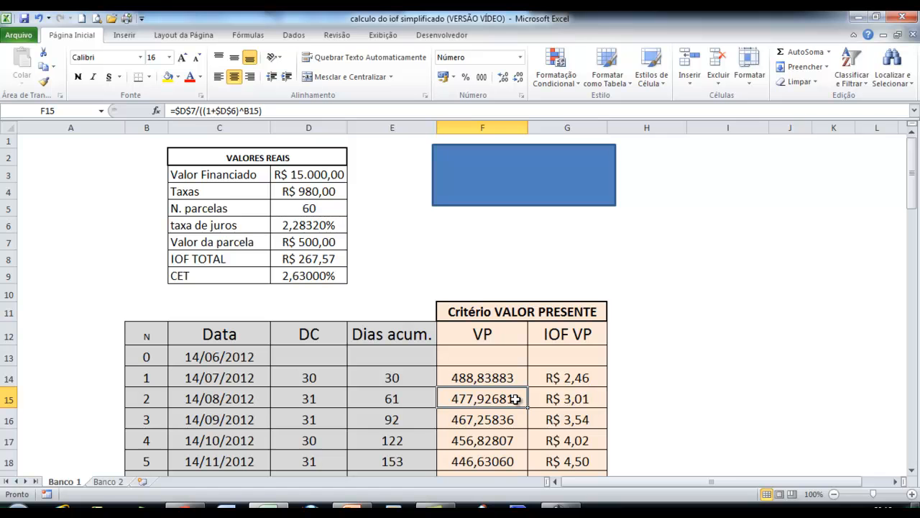
scroll(516, 399, "down", 15)
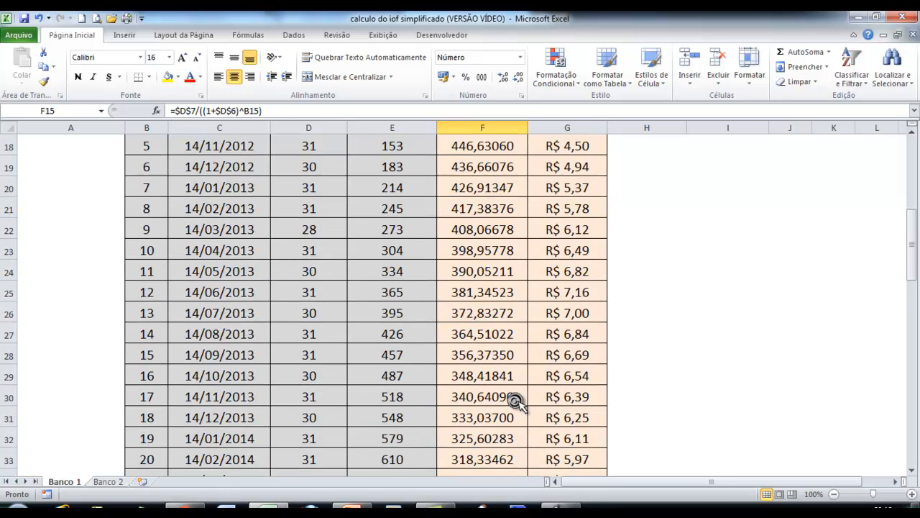
scroll(516, 399, "down", 7)
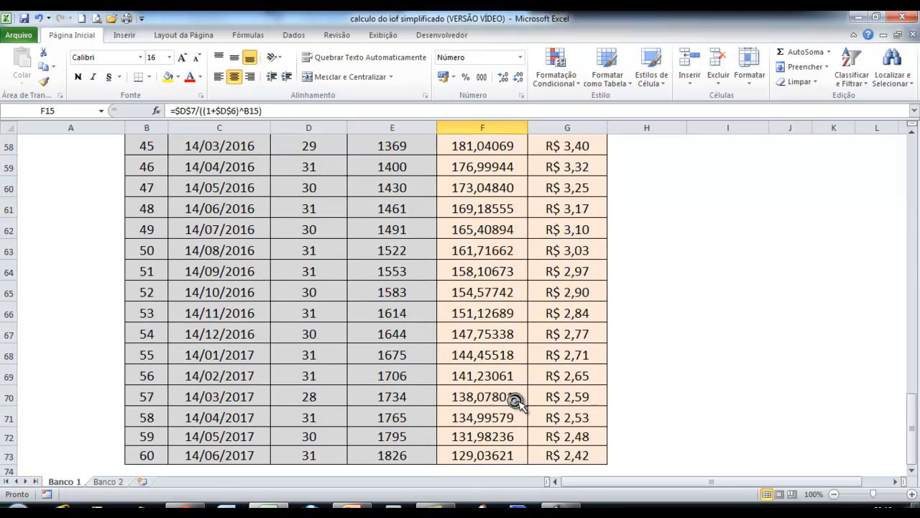
left_click(482, 315)
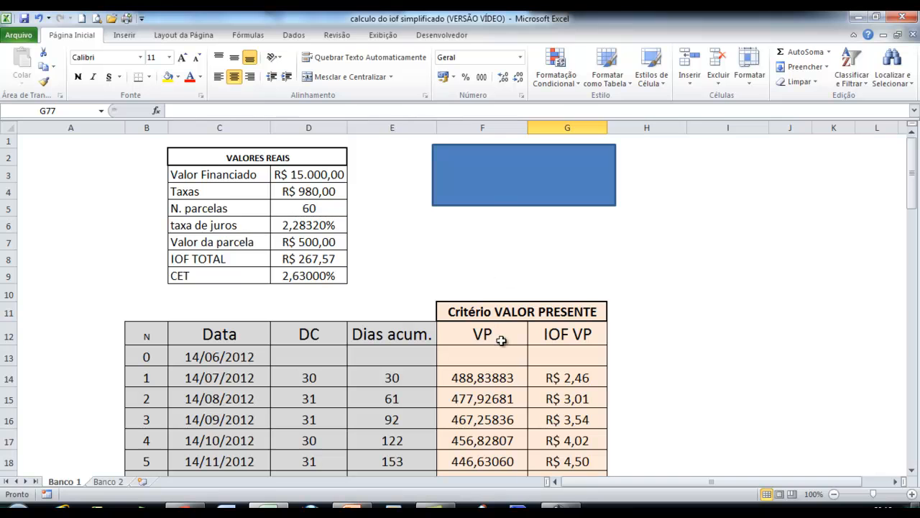
Examine the IOF VP formula for installment 1 in G14, including the 0,0038 and 0,000041 rates and the 365-day limit
left_click(551, 379)
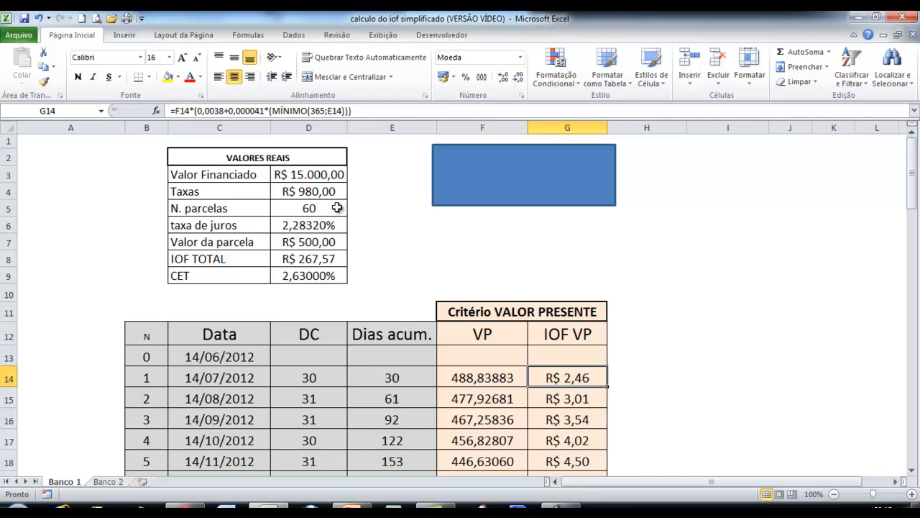
left_click(199, 110)
left_click_drag(199, 110, 224, 111)
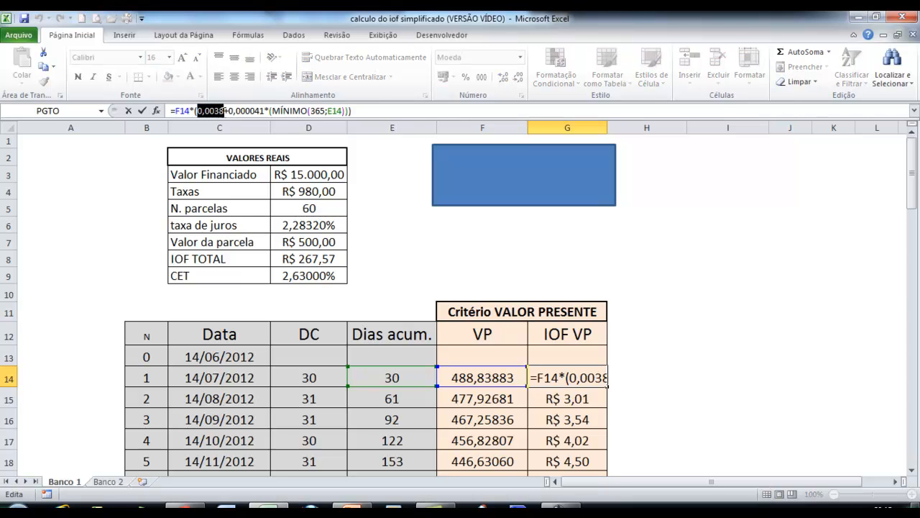
left_click_drag(229, 111, 264, 114)
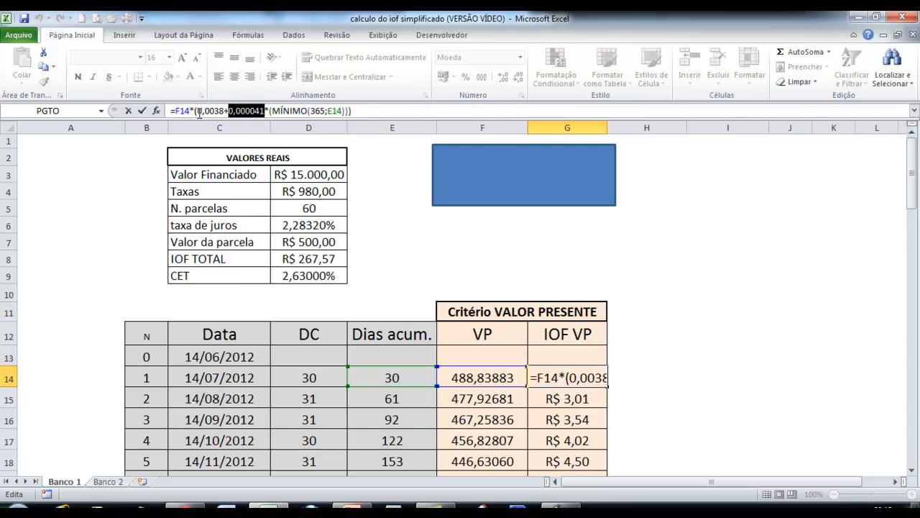
left_click_drag(205, 112, 215, 111)
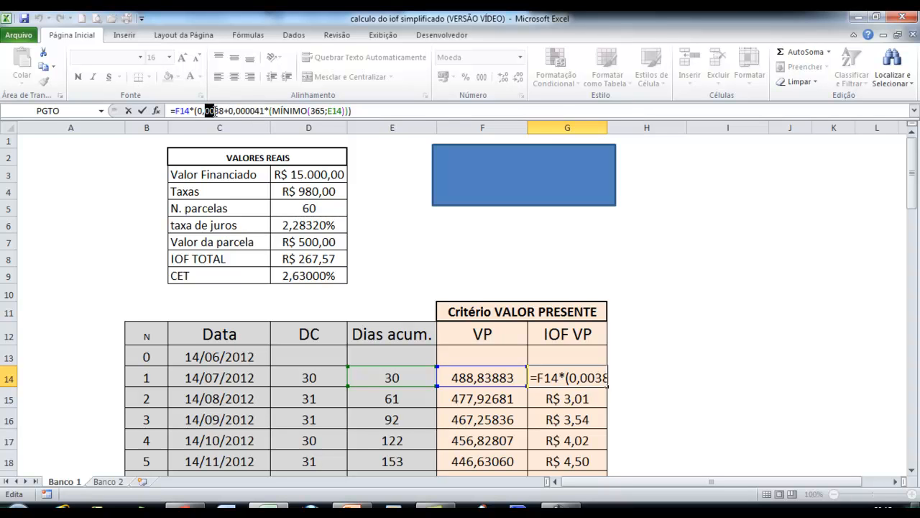
left_click_drag(236, 112, 245, 112)
left_click(254, 112)
left_click_drag(326, 110, 311, 110)
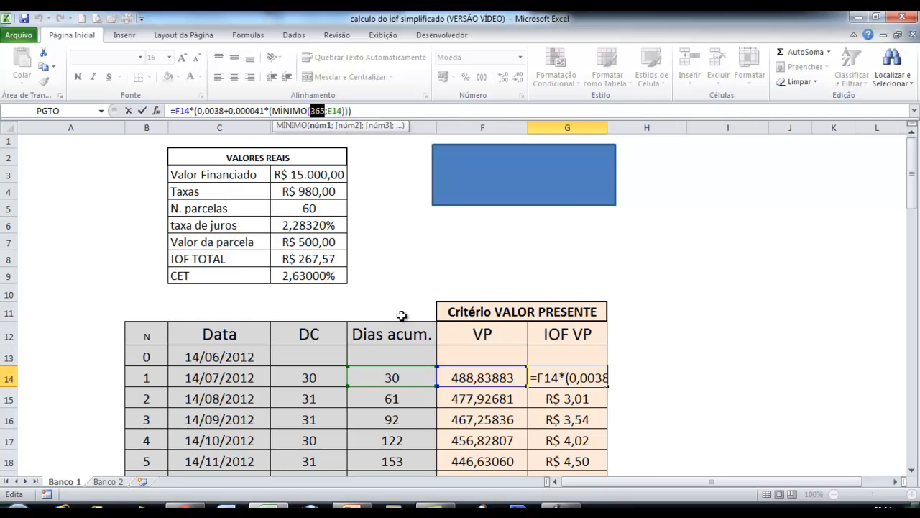
key("Return")
Inspect the accumulated days and IOF VP around installment 12, where the 365-day limit is reached, and the installments after it
scroll(401, 315, "down", 5)
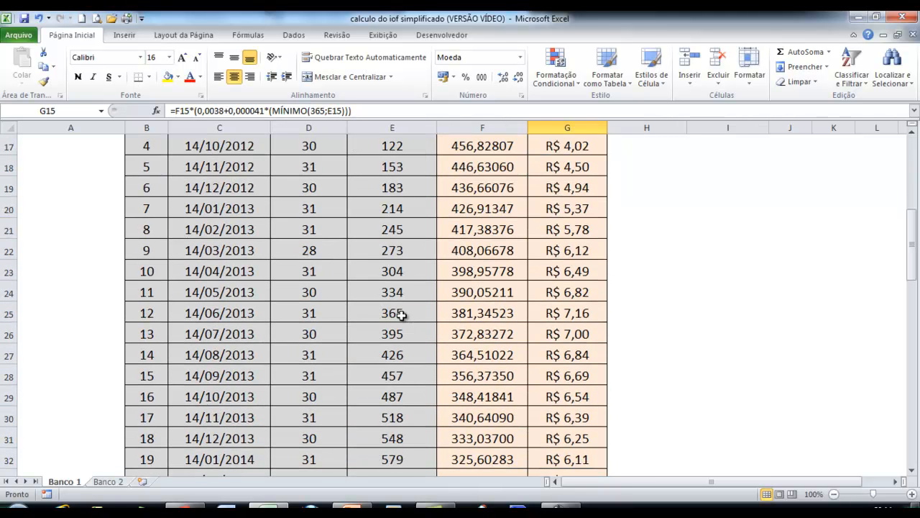
left_click(409, 317)
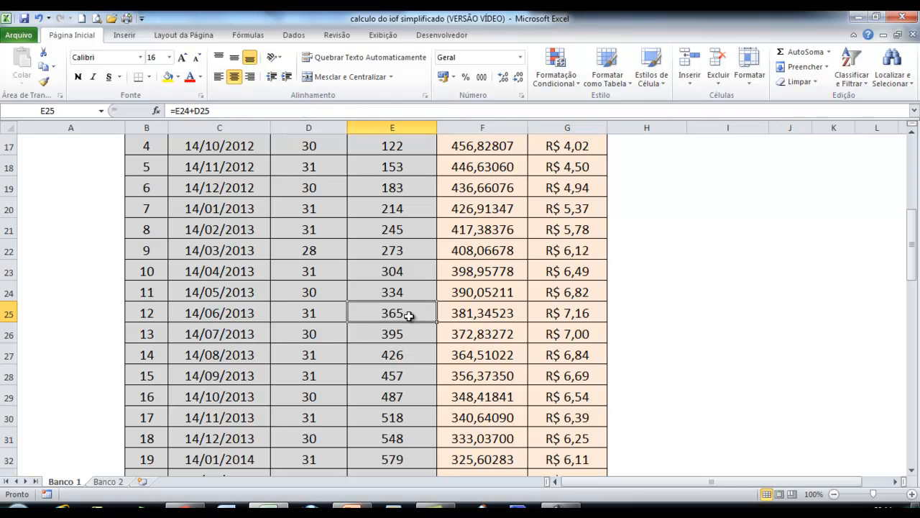
key("Right")
key("Right")
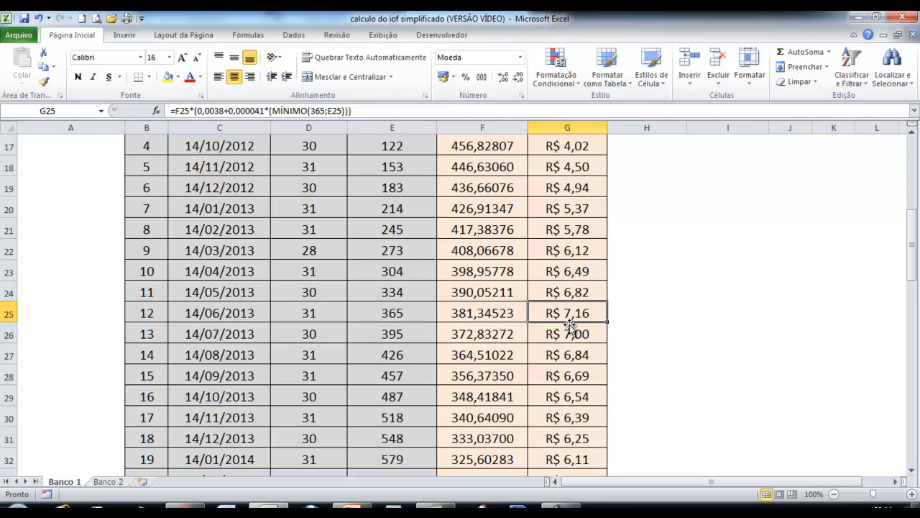
left_click(413, 318)
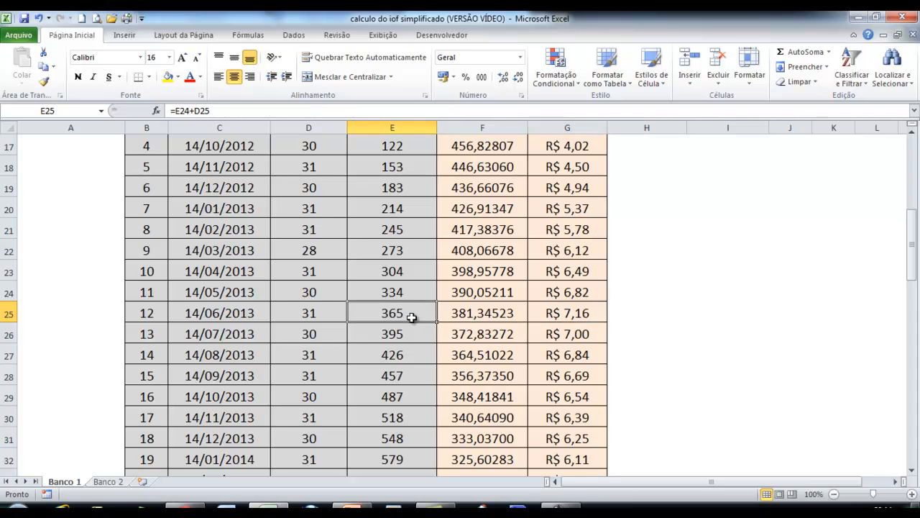
left_click(409, 330)
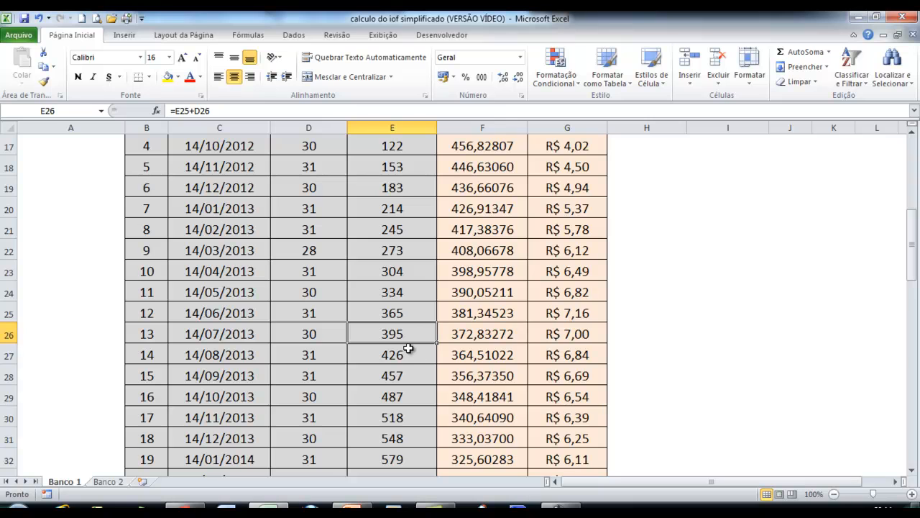
left_click(406, 356)
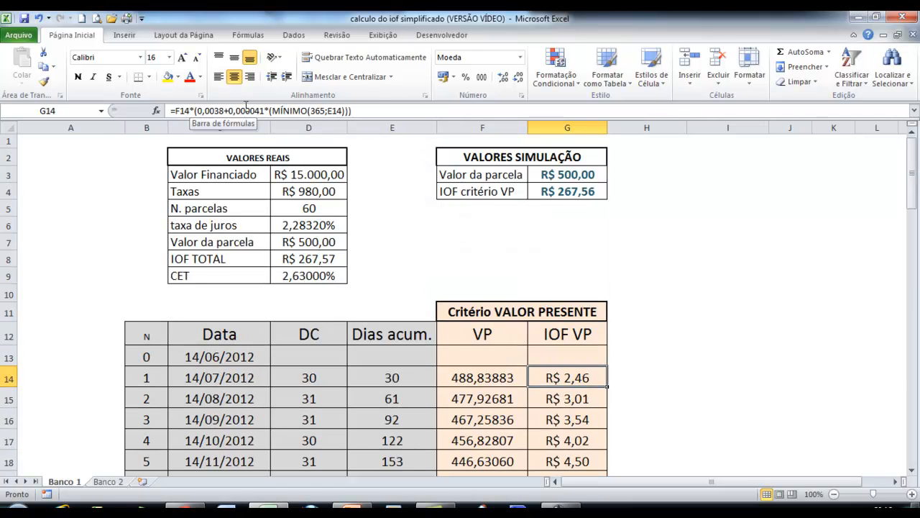
Re-examine the two IOF rates and the reference to the present value F14 in the G14 formula
left_click_drag(197, 111, 260, 111)
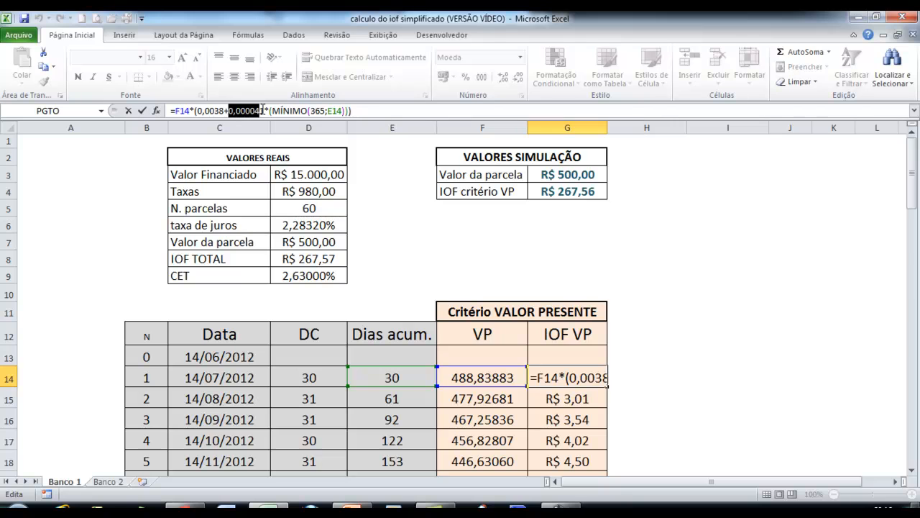
left_click(185, 110)
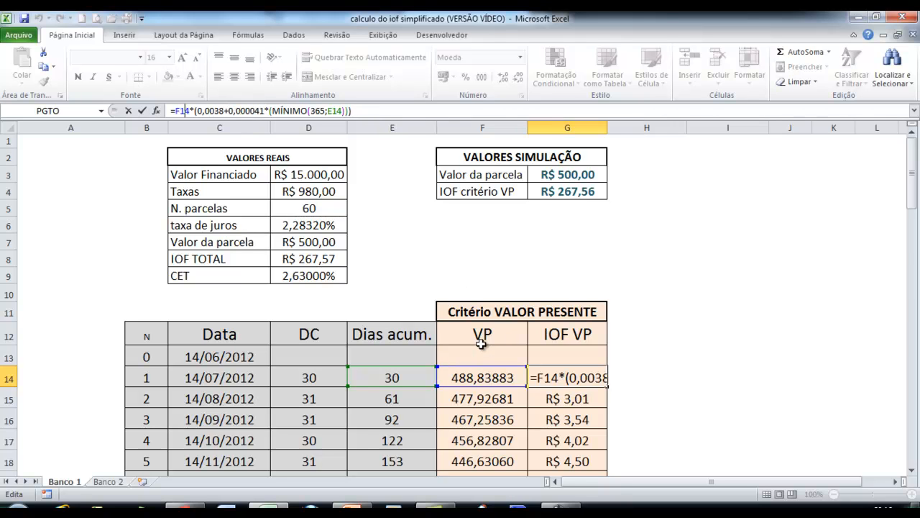
key("Return")
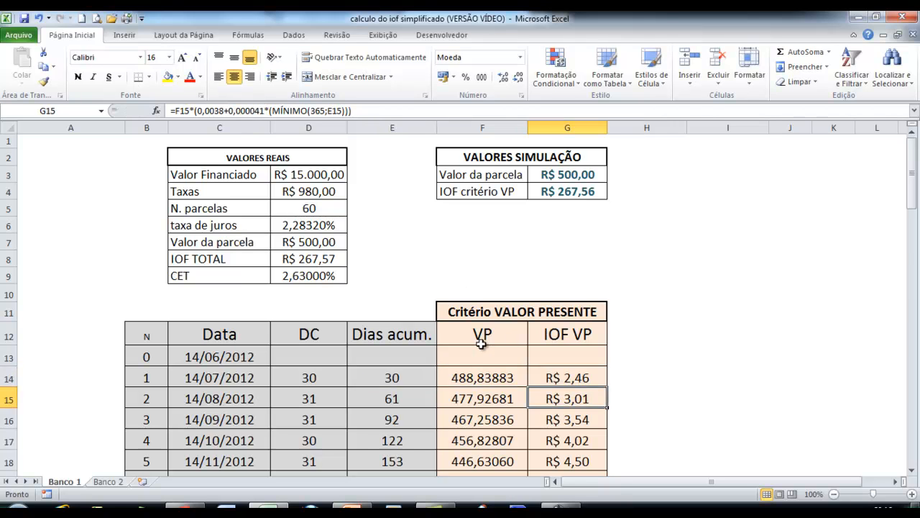
Select the IOF VP values in G14:G73 to compare their sum with the IOF critério VP in the simulation table
left_click(548, 190)
left_click(577, 382)
left_click_drag(577, 382, 581, 493)
scroll(581, 471, "up", 19)
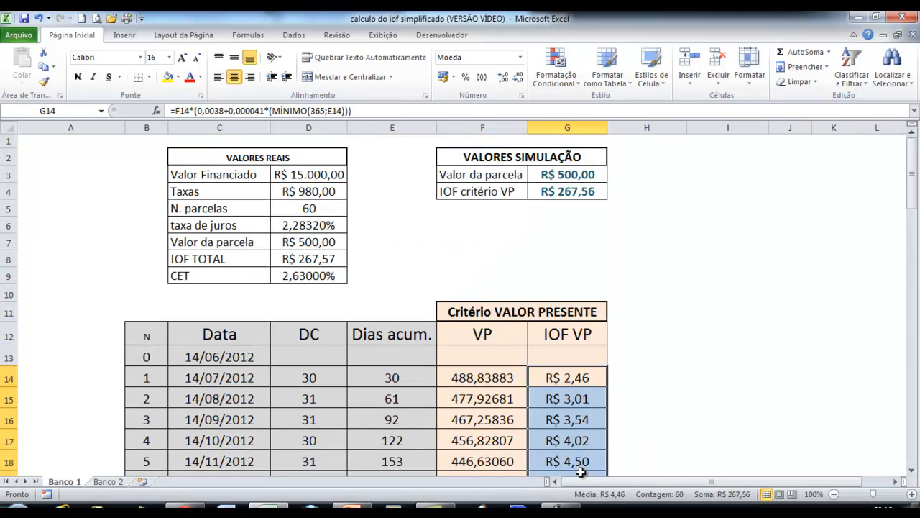
Compare the simulated IOF and installment value with the real ones, examining the SOMA formula in G4 and the PGTO arguments in G3
left_click(580, 191)
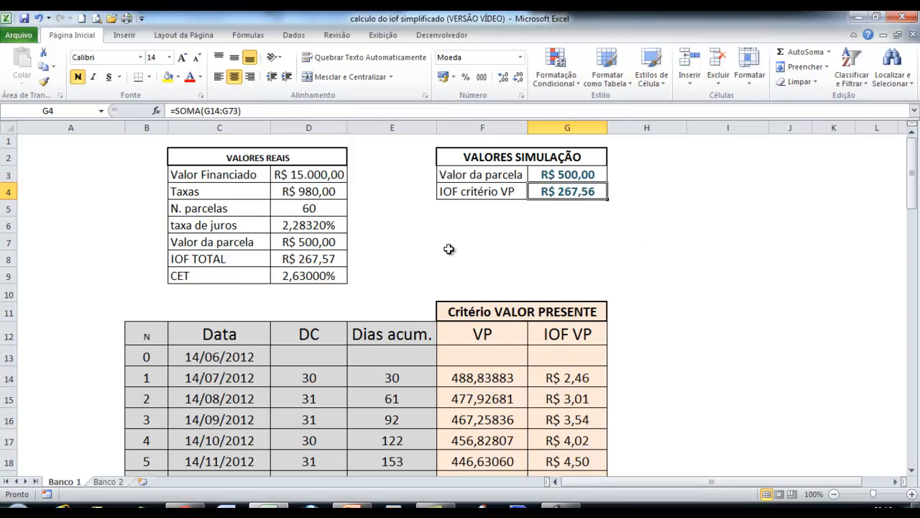
left_click(334, 262)
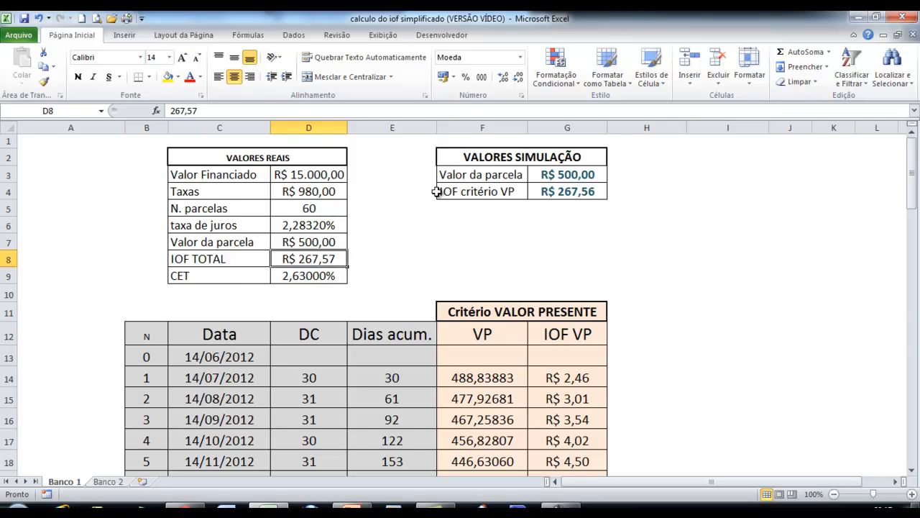
left_click(566, 177)
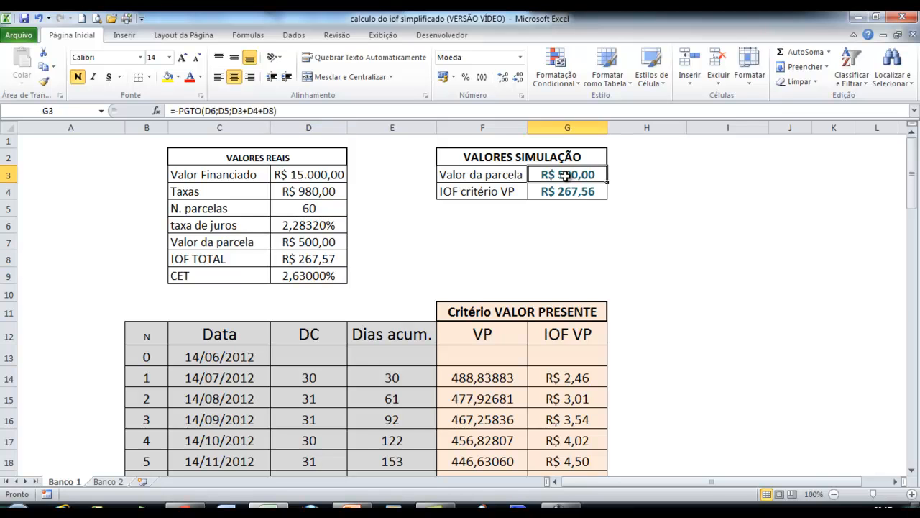
left_click_drag(179, 111, 203, 111)
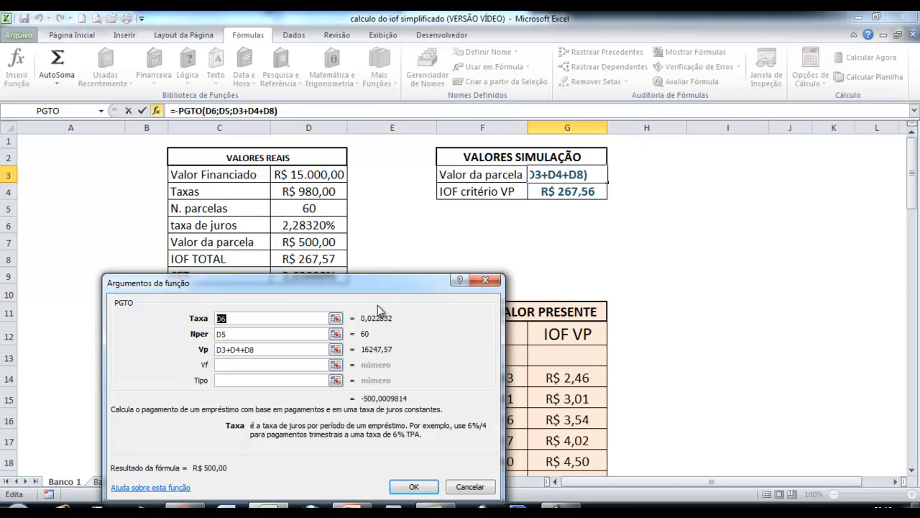
left_click(414, 486)
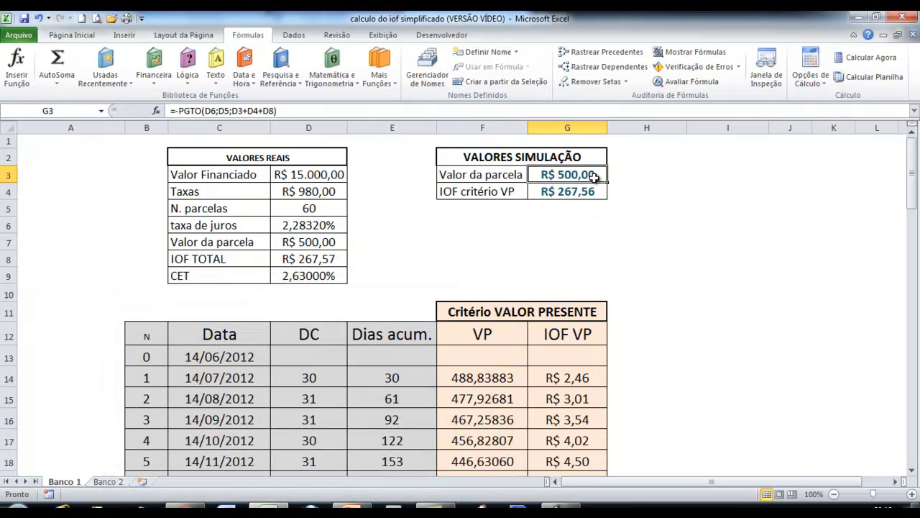
left_click(336, 240)
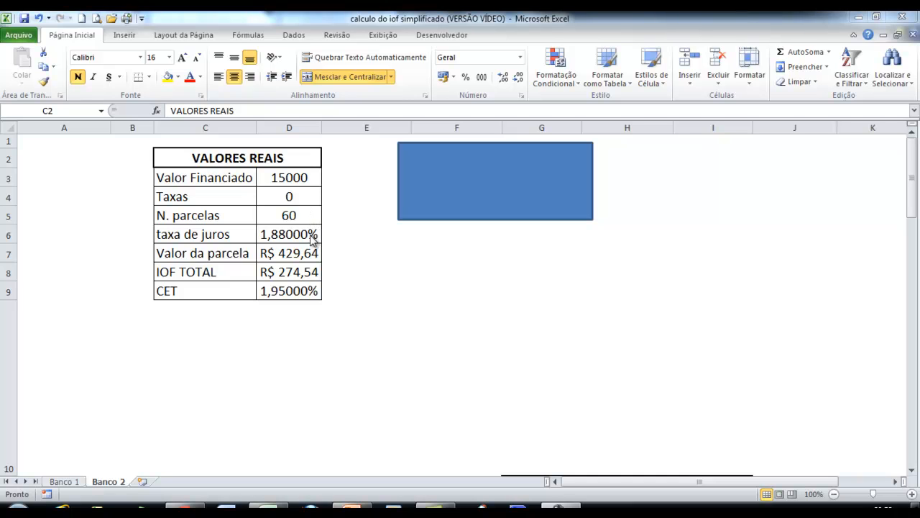
Select the real IOF TOTAL on Banco 2 and undo the row 10 height change that hides the installment table
left_click(295, 273)
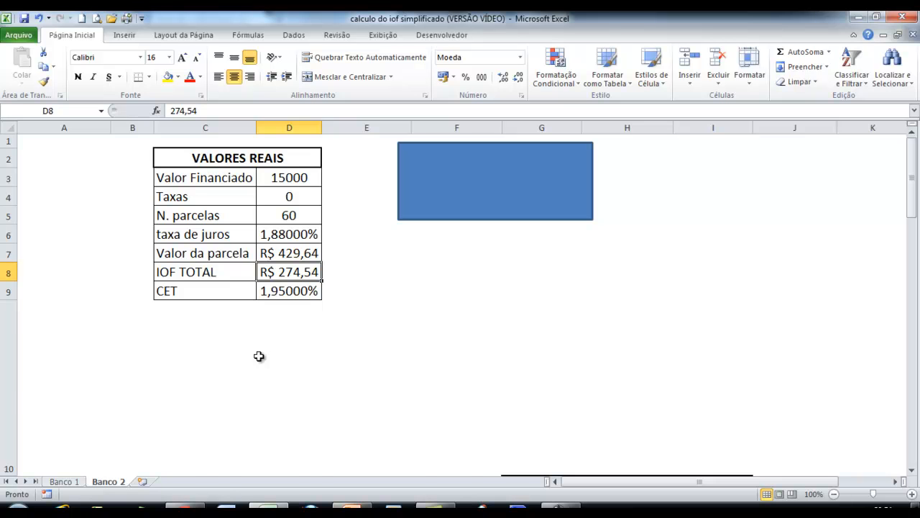
key("ctrl+z")
Review the Data, DC, Dias acum. and Juros per. columns of the Banco 2 installment table
left_click(229, 349)
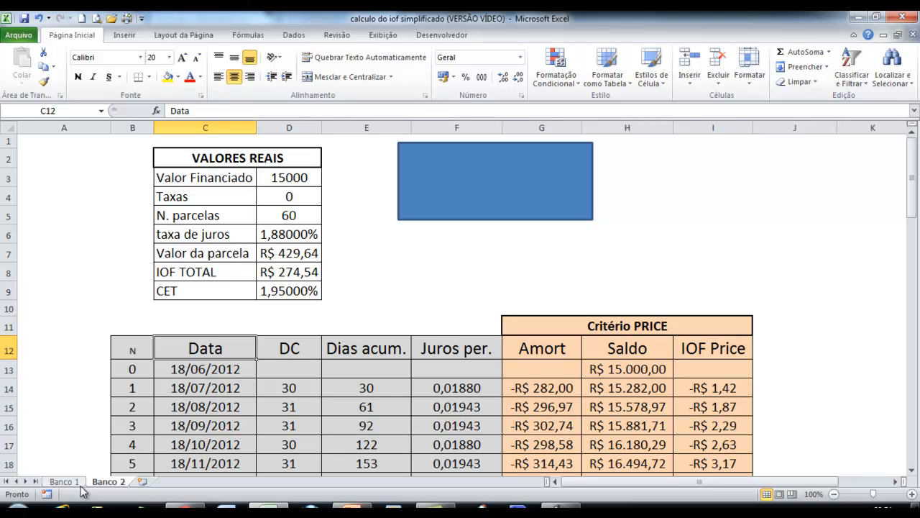
left_click(259, 371)
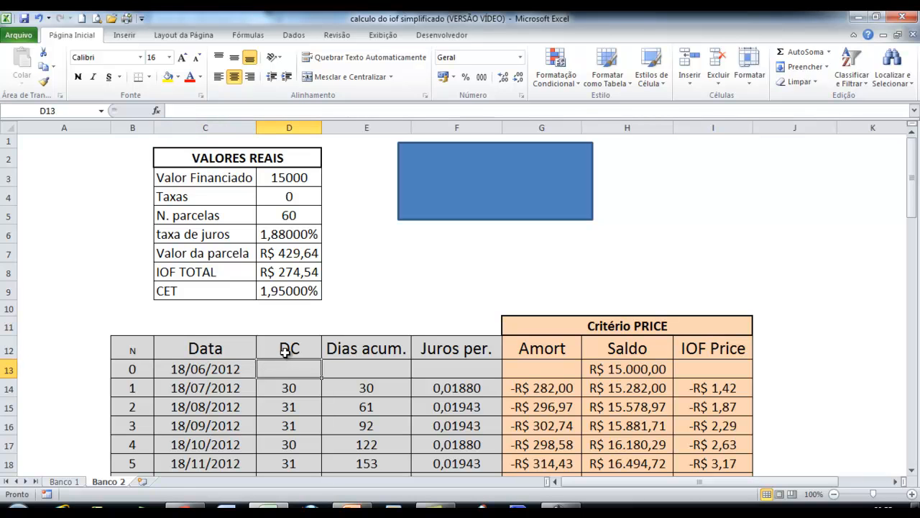
left_click_drag(289, 348, 287, 407)
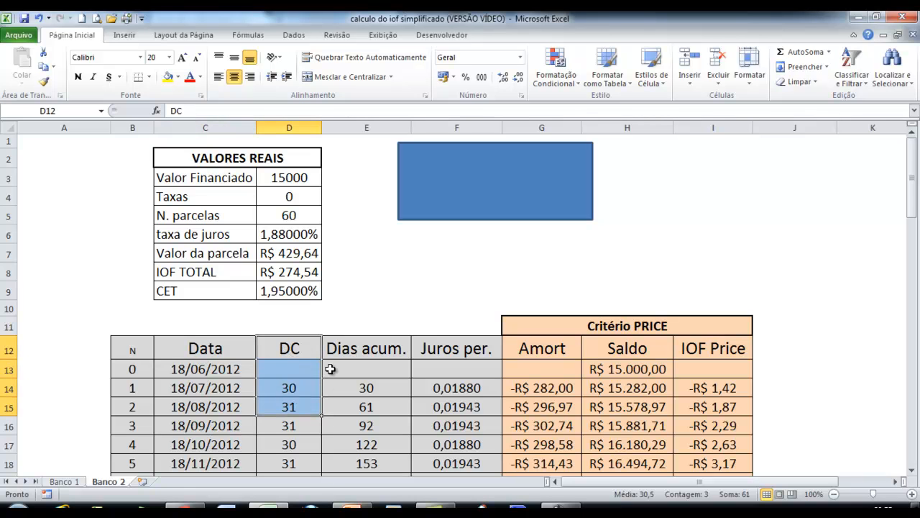
left_click(358, 351)
left_click_drag(357, 350, 360, 412)
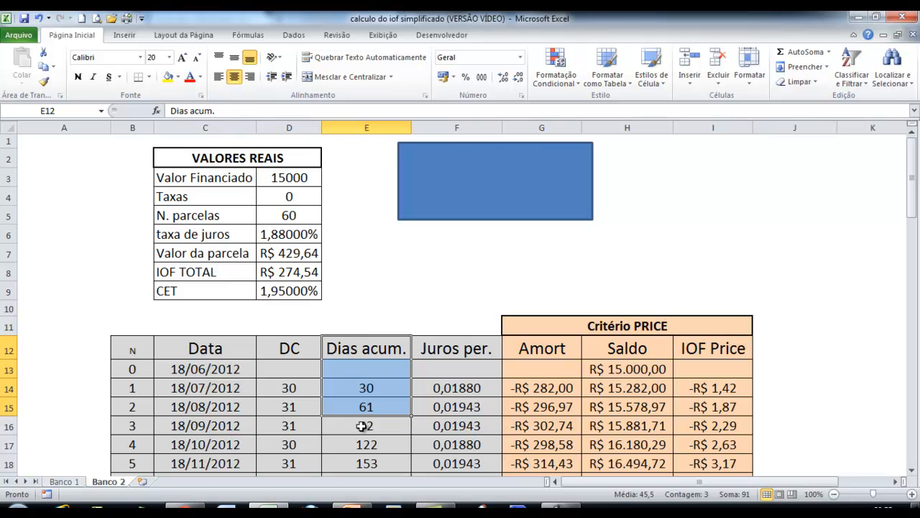
left_click(457, 351)
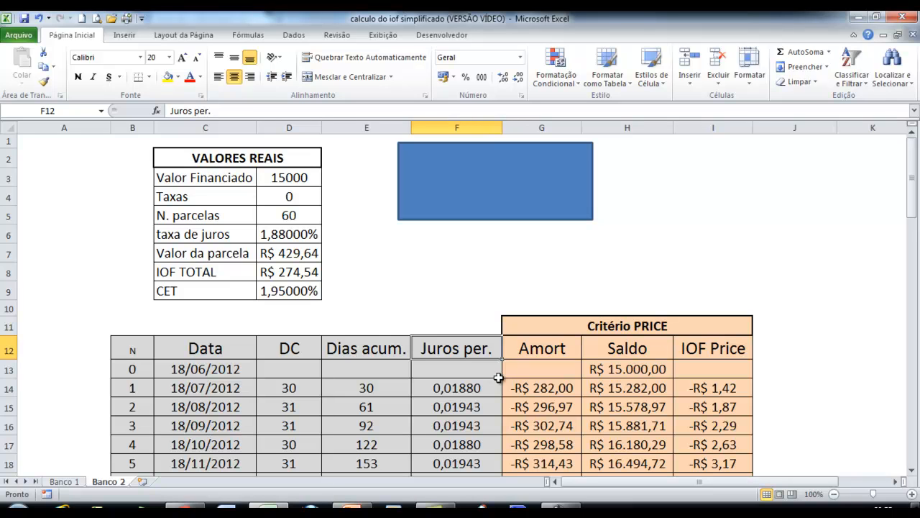
Examine the Juros per. formulas in F14 and F15, which use the rate in D6 and each installment's DC divided by 30
left_click(289, 388)
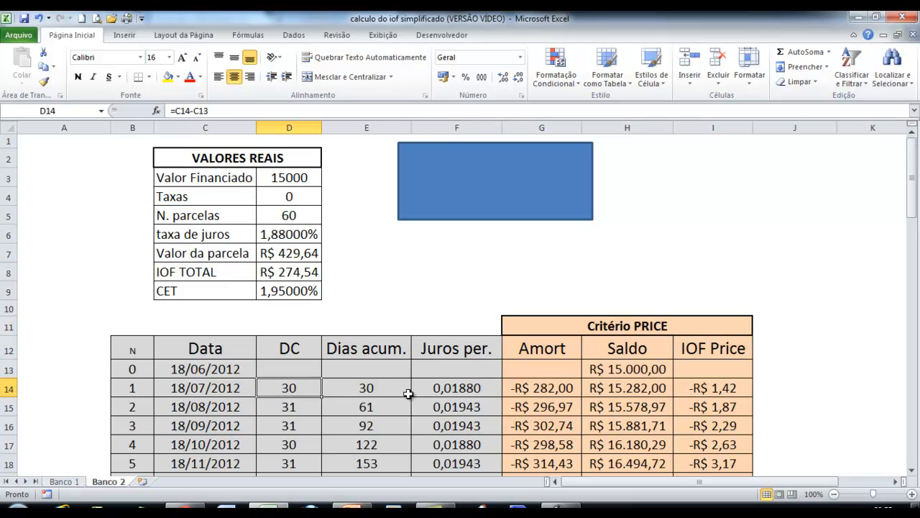
left_click(478, 388)
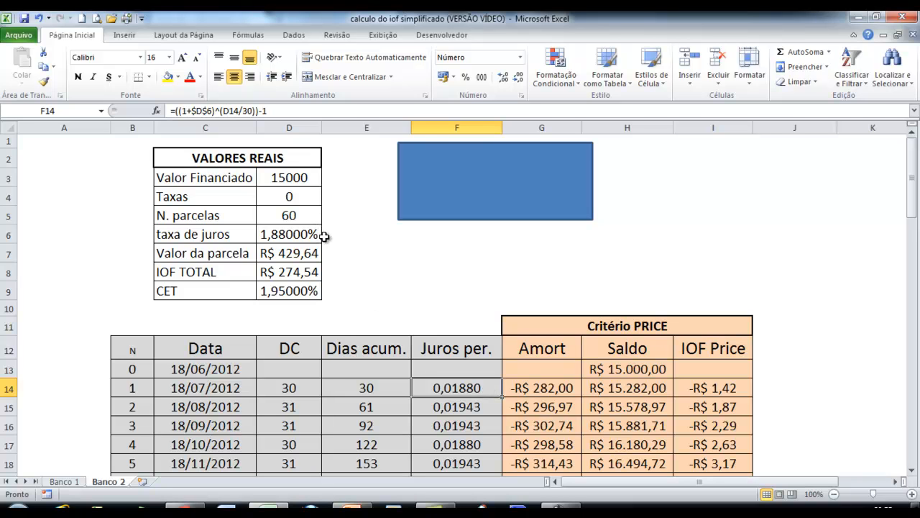
left_click(306, 409)
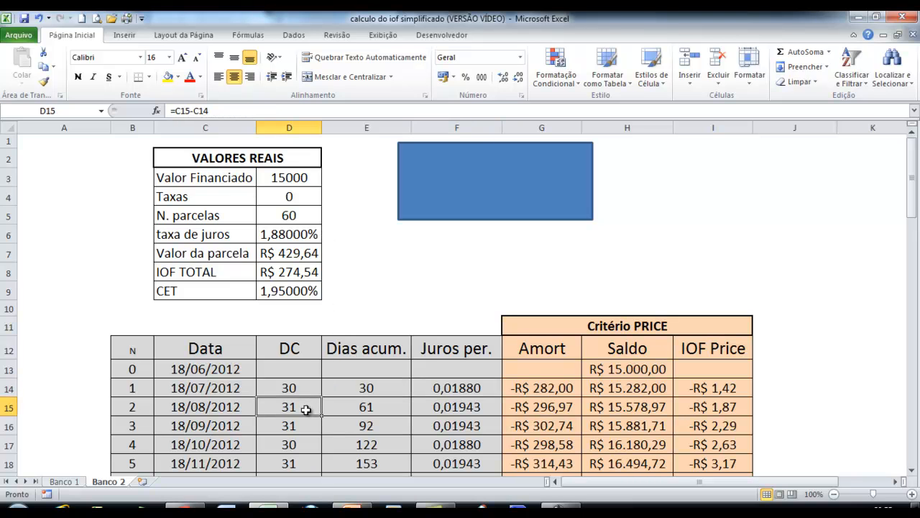
left_click(468, 407)
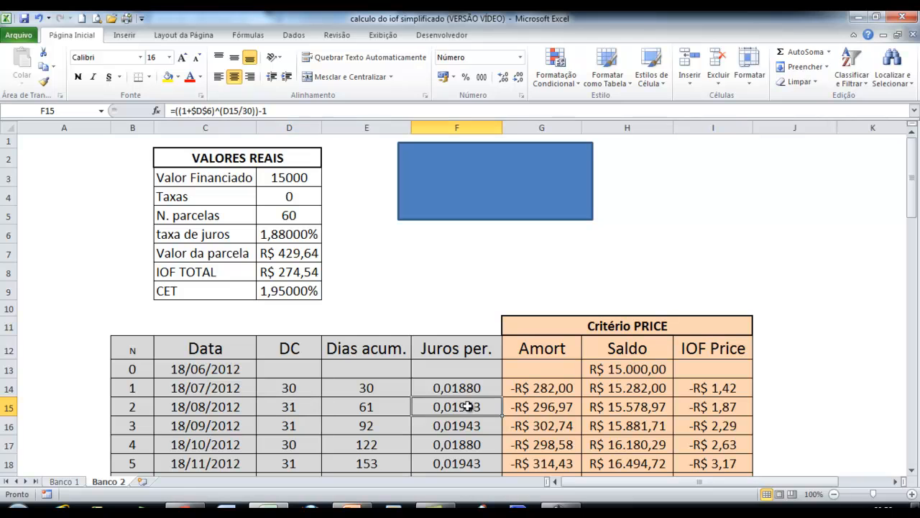
left_click_drag(270, 112, 173, 115)
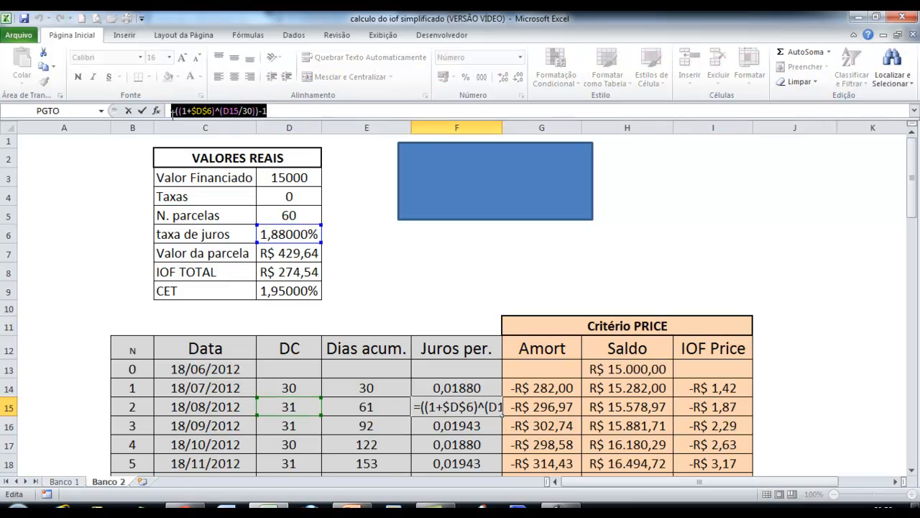
key("Return")
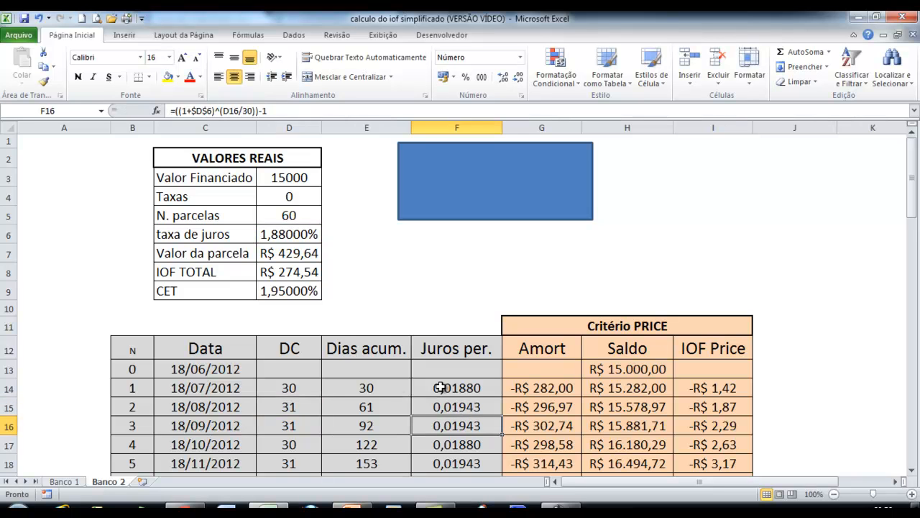
Compare the period interest of installments 1 and 2 in F14 and F15 against their day counts
left_click(303, 384)
left_click(453, 386)
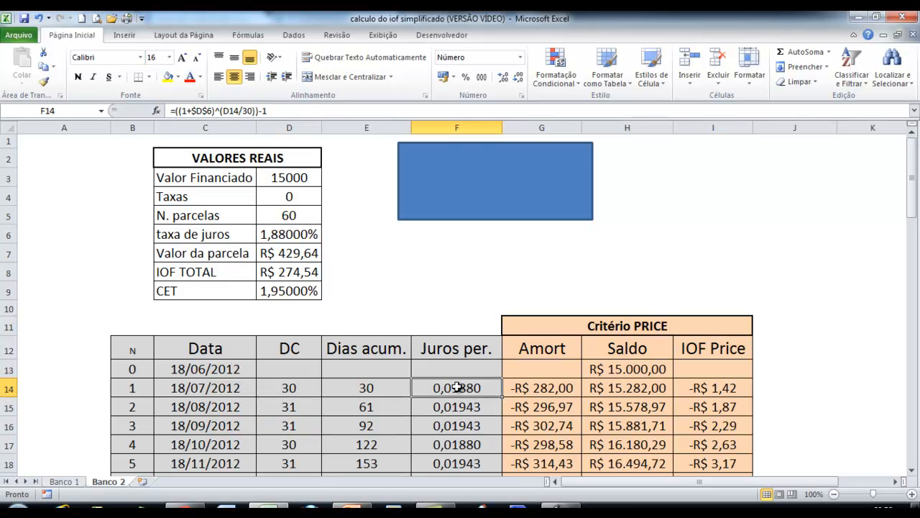
left_click(477, 408)
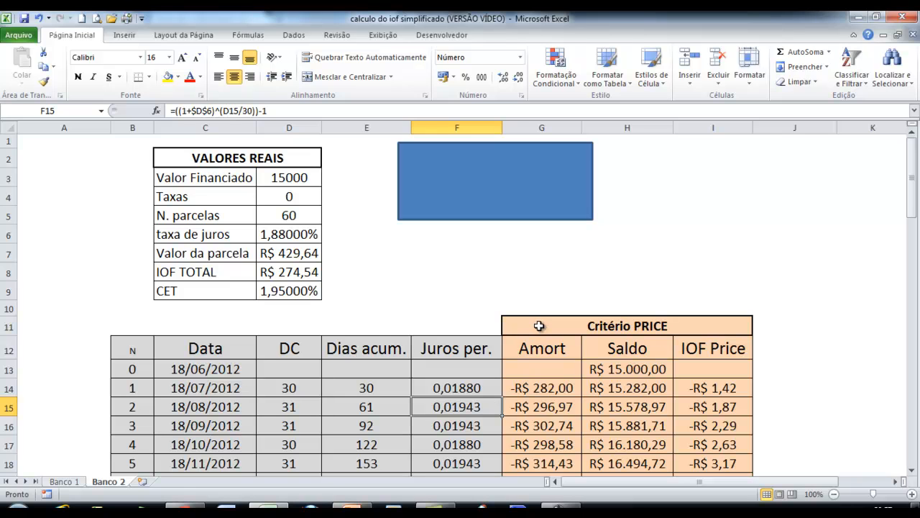
Compare the Critério PRICE columns Amort, Saldo and IOF Price with the VP and IOF VP columns on the Banco 1 sheet
left_click_drag(540, 326, 636, 349)
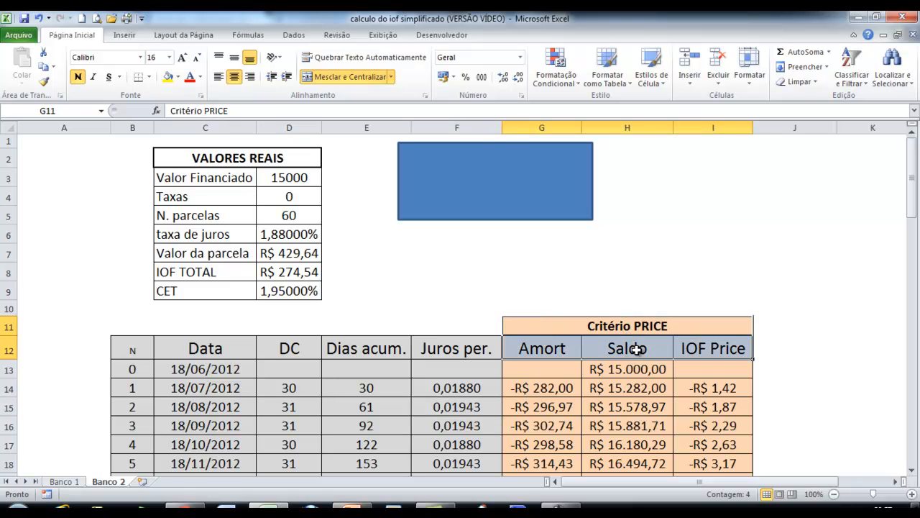
left_click(66, 481)
left_click_drag(569, 335, 569, 414)
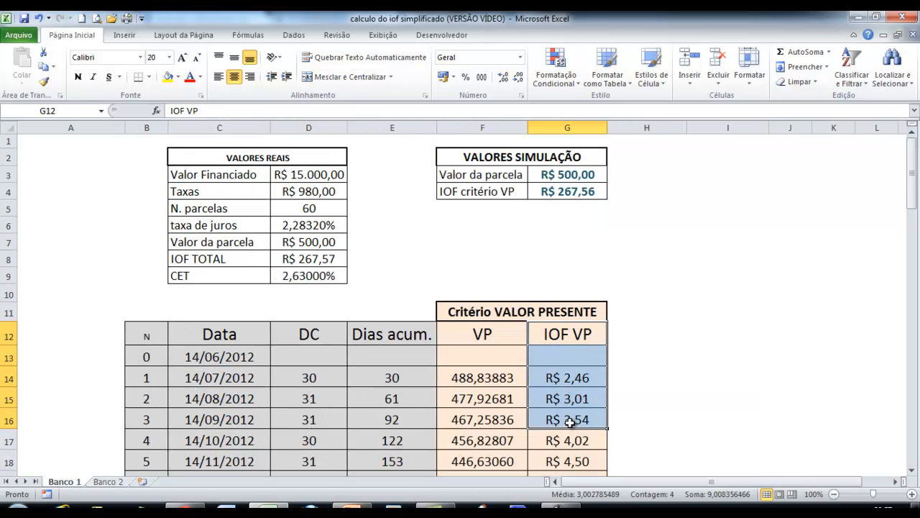
left_click_drag(492, 327, 492, 425)
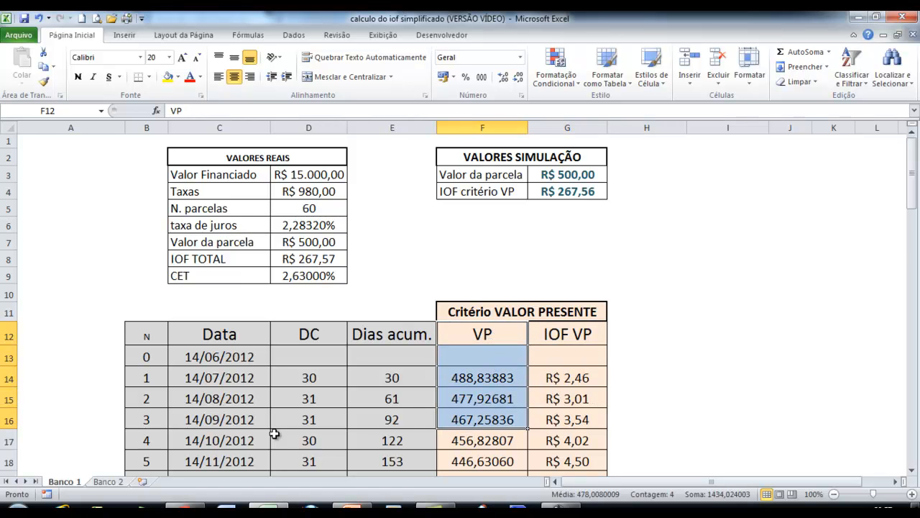
left_click(114, 482)
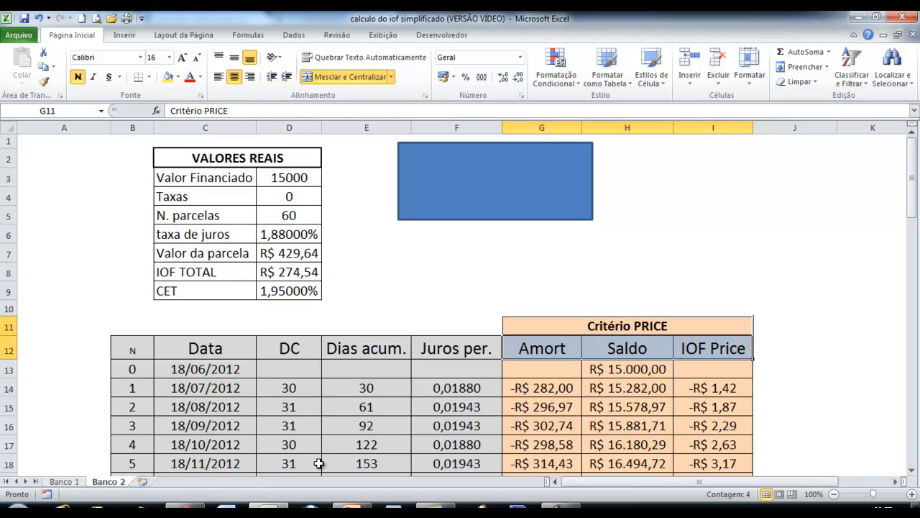
left_click(605, 325)
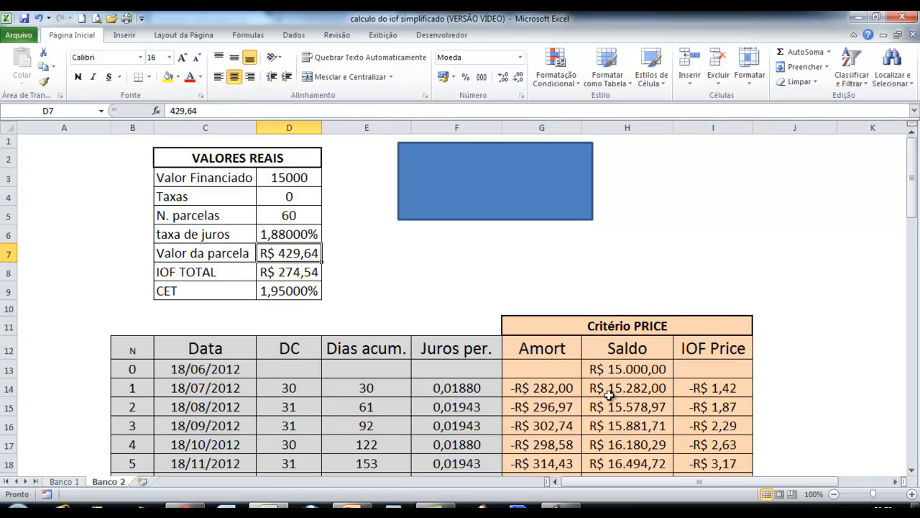
Examine the IOF Price and Amort formulas for installment 3 in I16 and G16, and the real installment value in D7
left_click(711, 430)
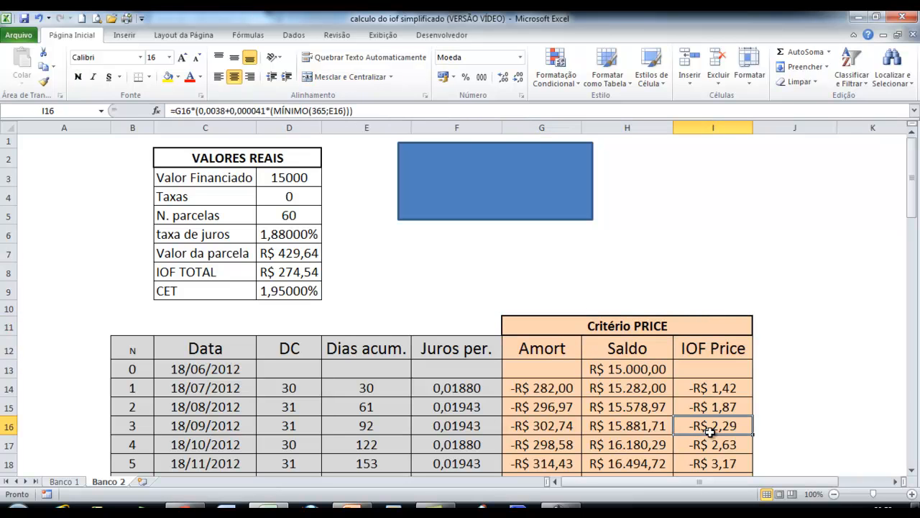
left_click(569, 425)
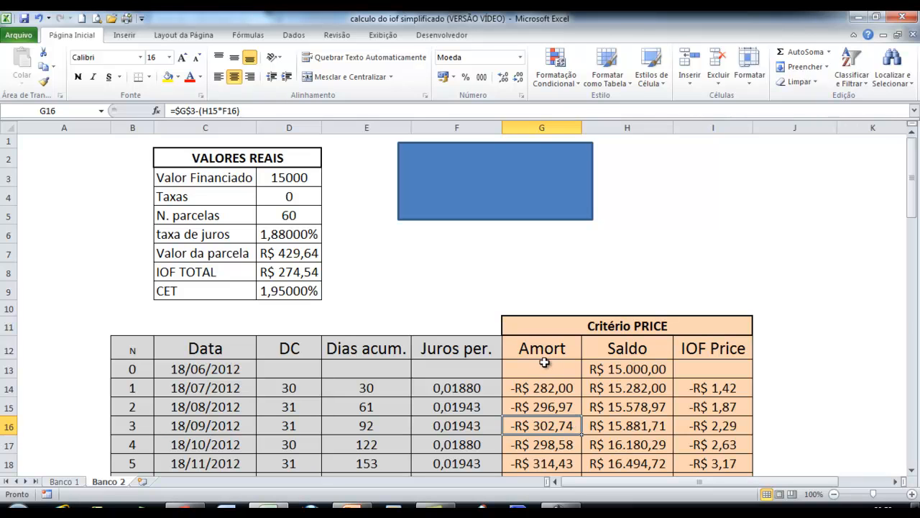
left_click(310, 253)
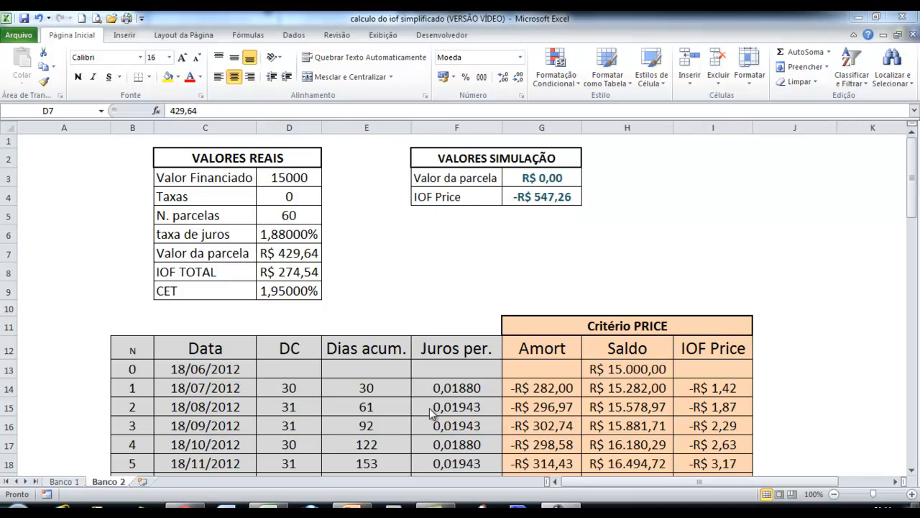
key("F2")
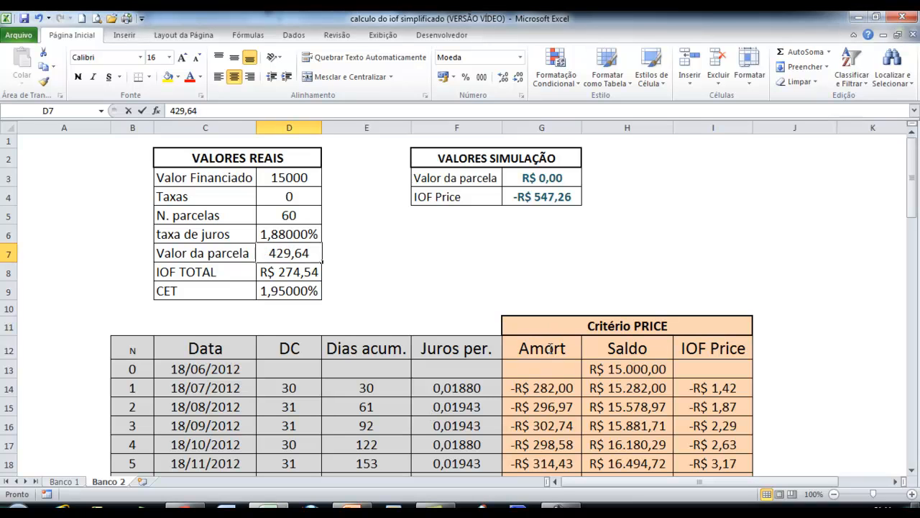
Inspect the Amort column and its G14 formula, including the references to the simulated installment $G$3, balance H13 and period interest F14
left_click_drag(549, 348, 546, 426)
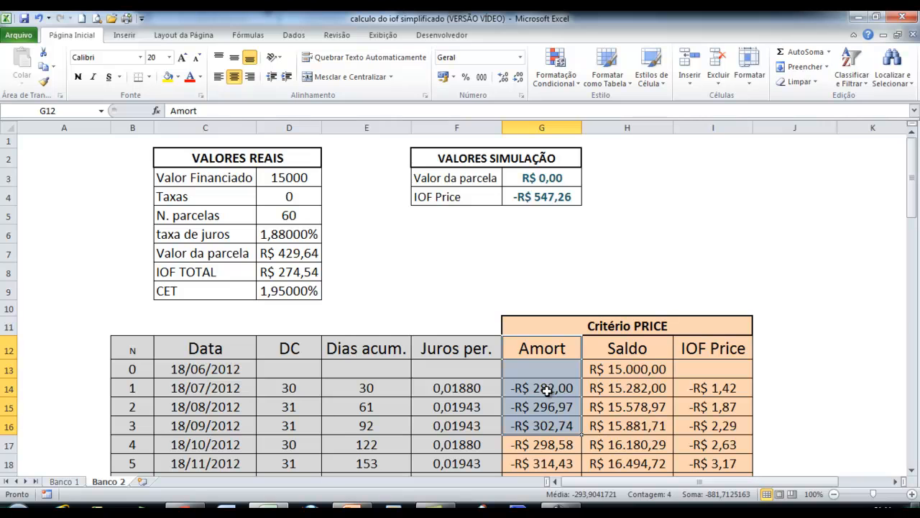
double_click(548, 389)
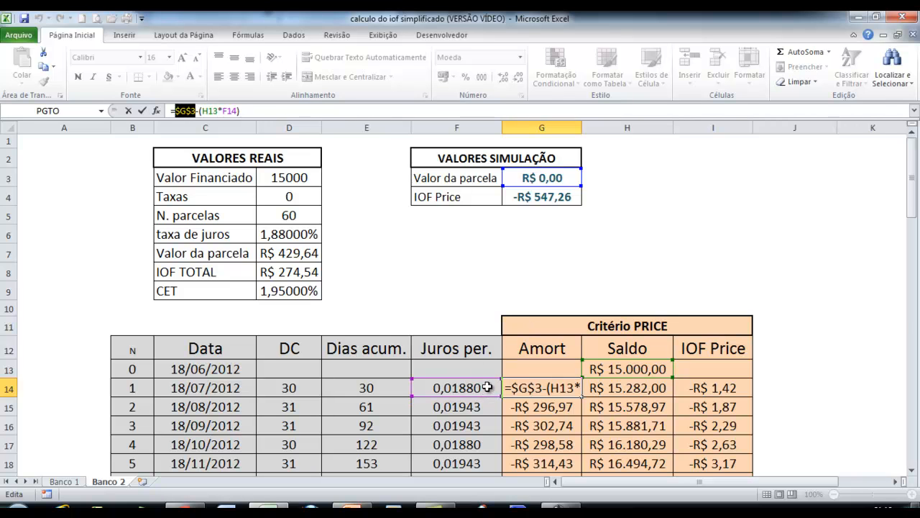
key("Return")
Examine the Saldo formulas in H13 and H14 together with the amortization in G14 and the simulated installment value in G3
left_click(618, 369)
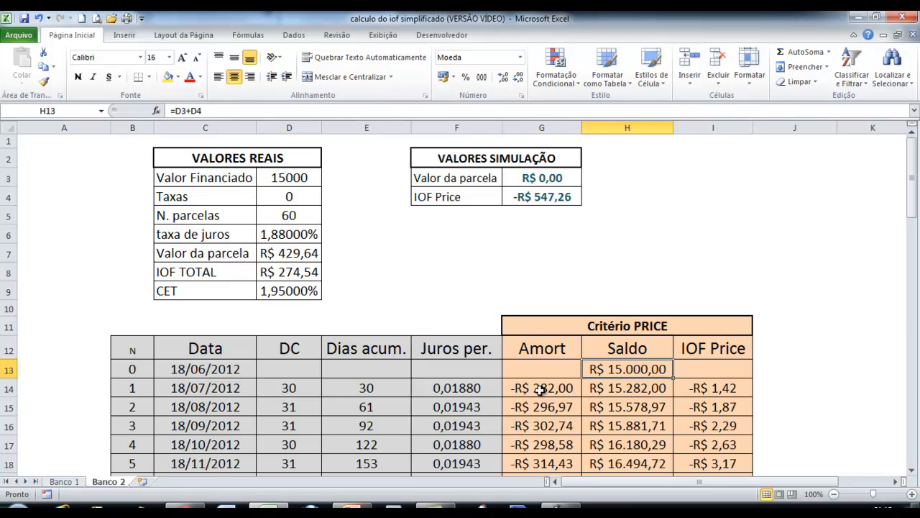
left_click(615, 389)
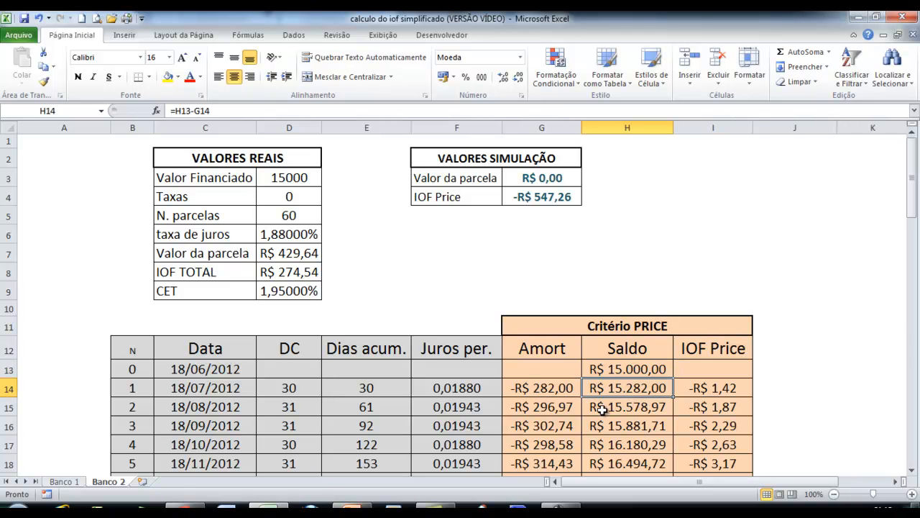
key("Left")
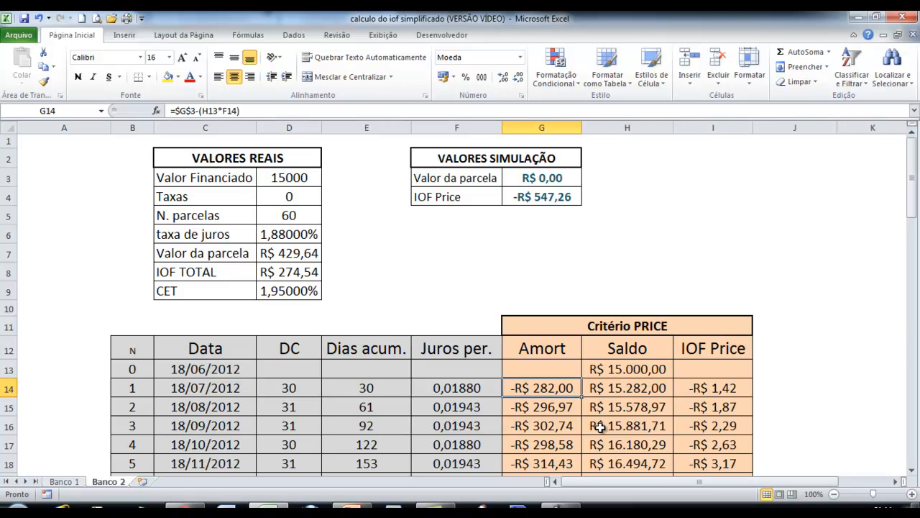
left_click(543, 181)
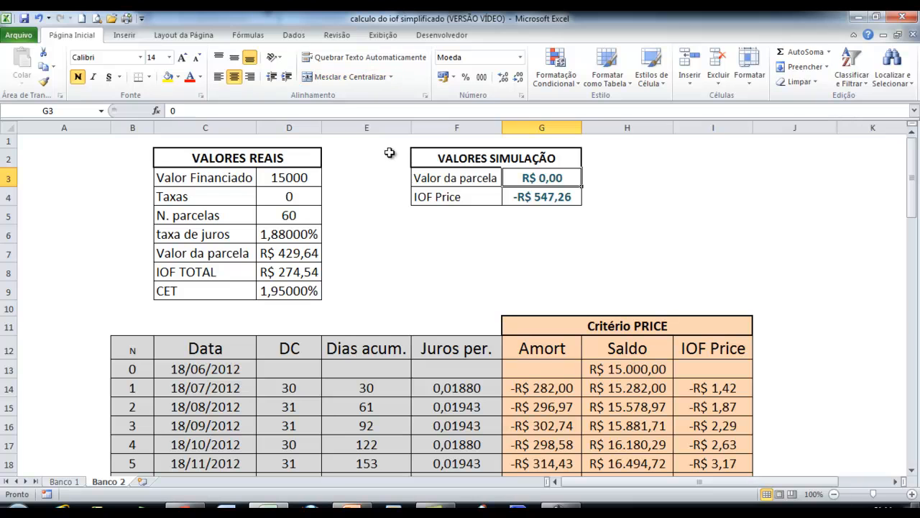
Run Goal Seek on the Banco 2 sheet to bring the final balance H73 to 0 by changing the simulated installment G3
left_click(295, 36)
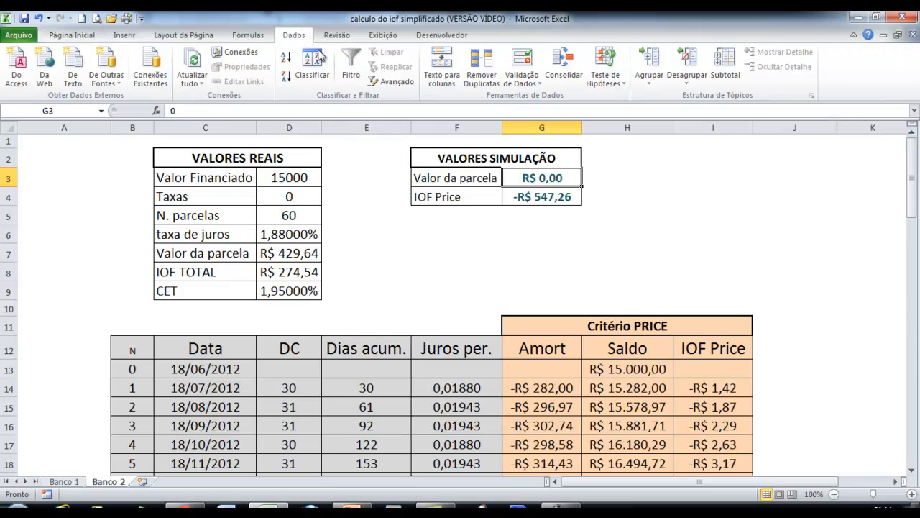
left_click(622, 84)
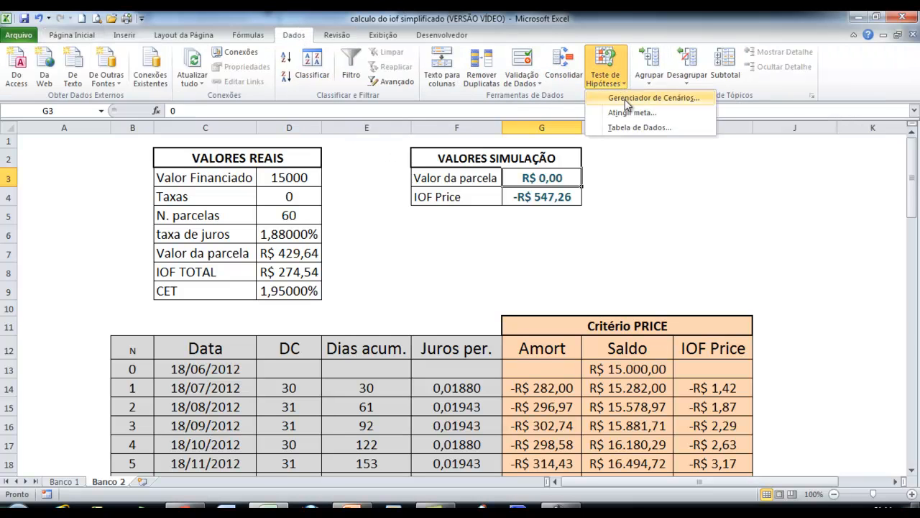
left_click(633, 113)
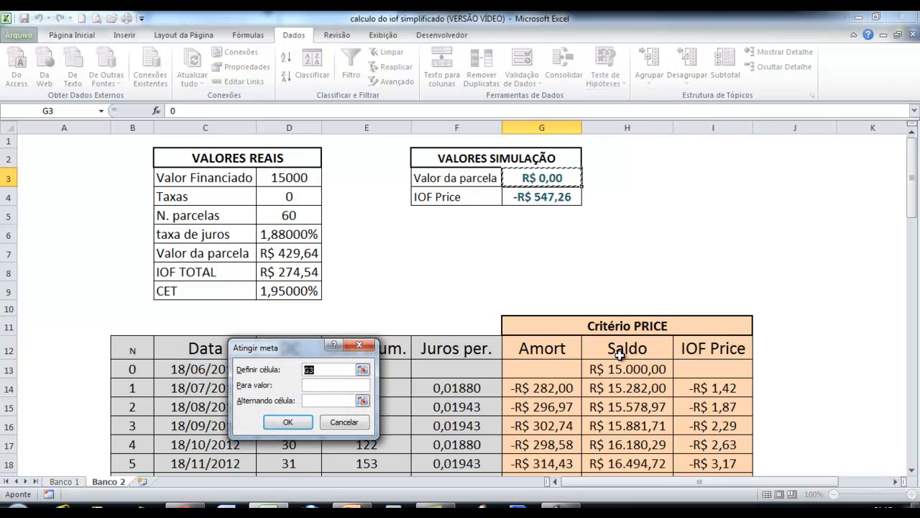
scroll(622, 357, "down", 1)
scroll(621, 357, "down", 19)
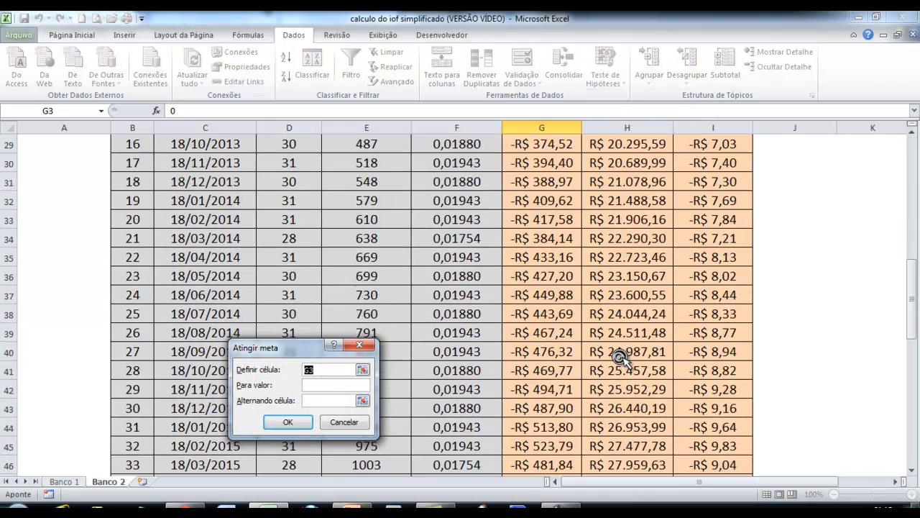
scroll(620, 358, "down", 1)
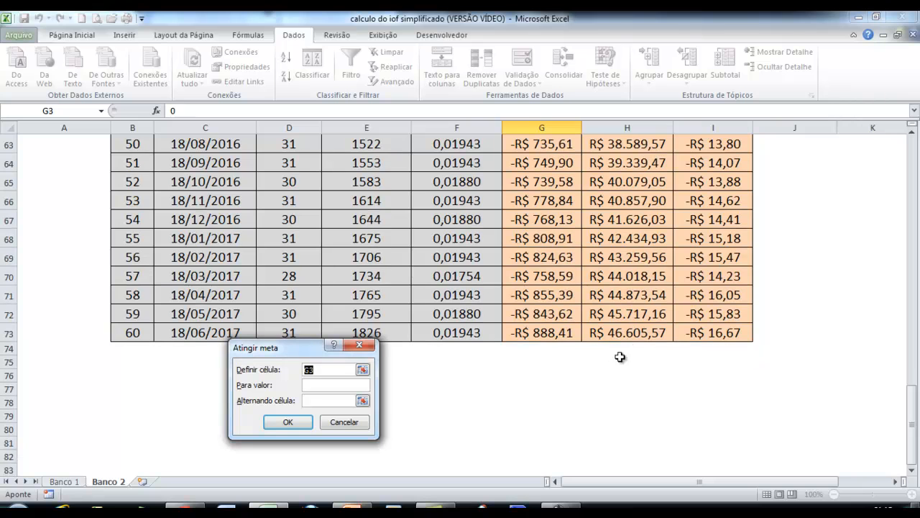
left_click(626, 335)
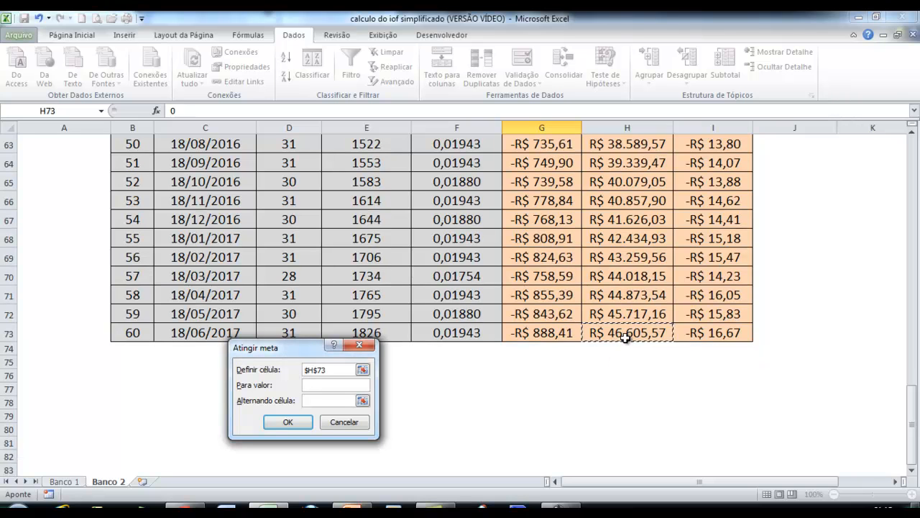
left_click(336, 386)
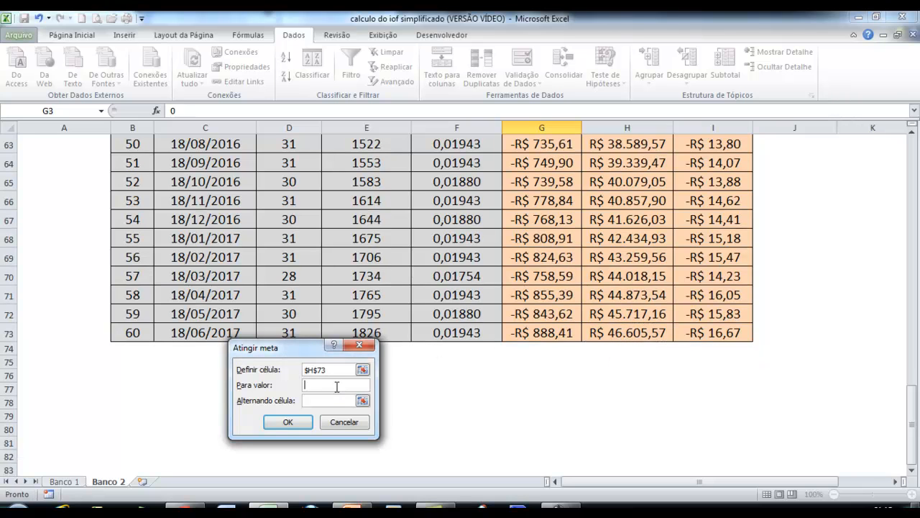
left_click(337, 401)
scroll(468, 284, "up", 20)
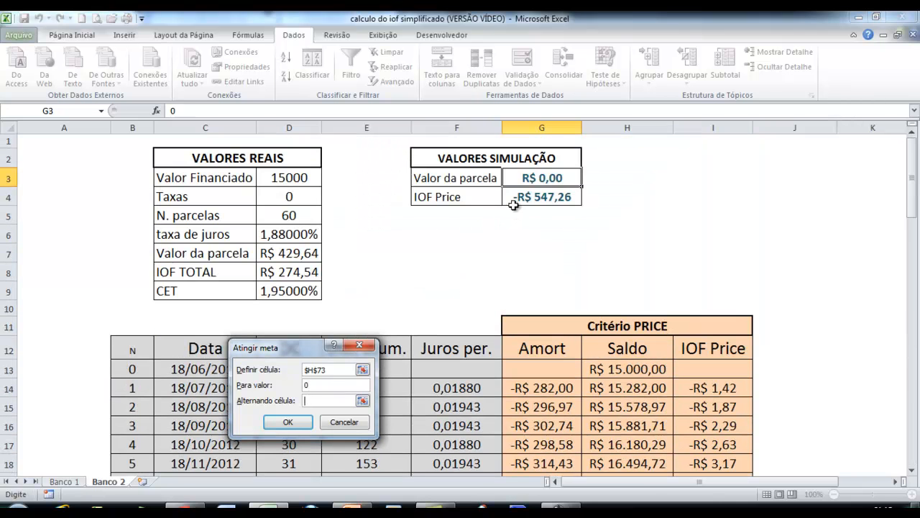
left_click(529, 178)
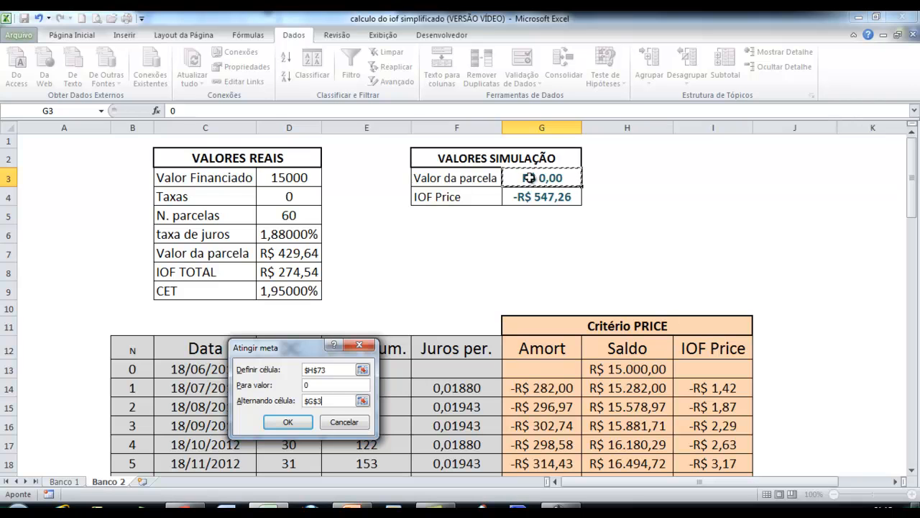
left_click(295, 424)
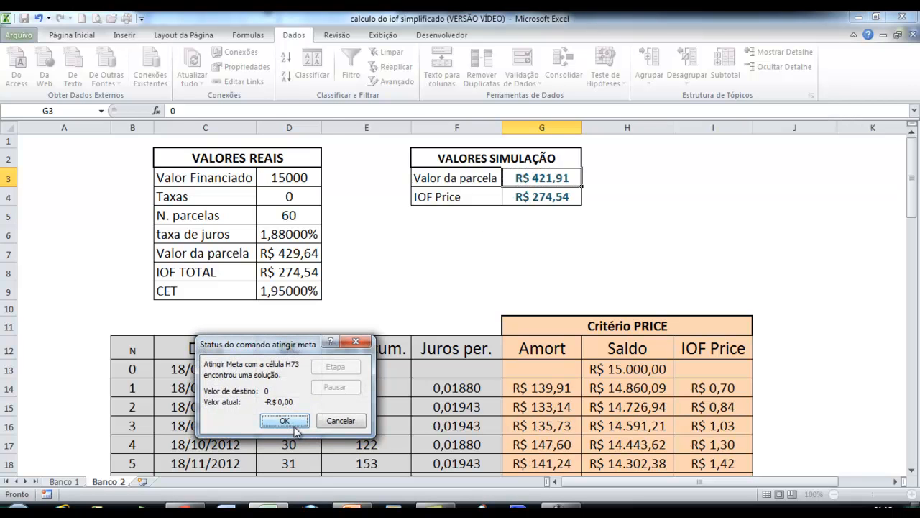
left_click(294, 427)
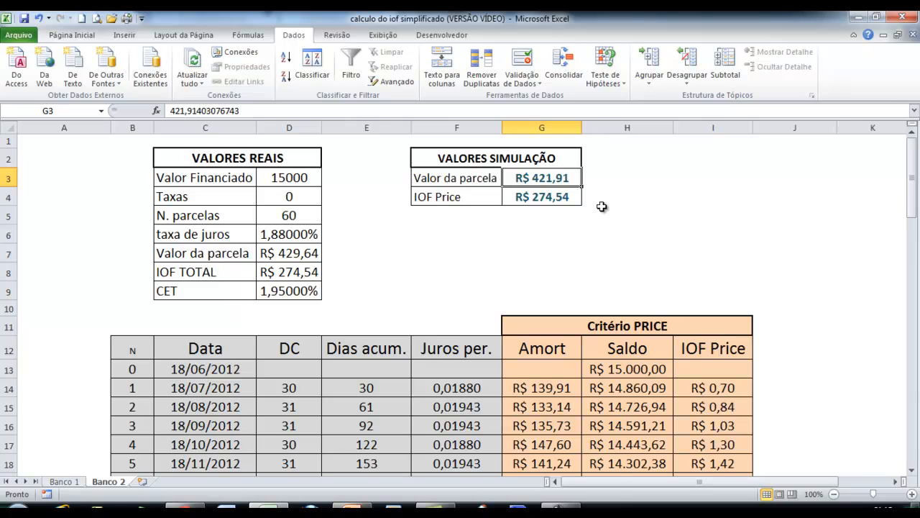
Check the final Saldo in H73 after installment 60 and the Amort formula for installment 2 in G15
scroll(601, 210, "down", 8)
scroll(601, 215, "down", 12)
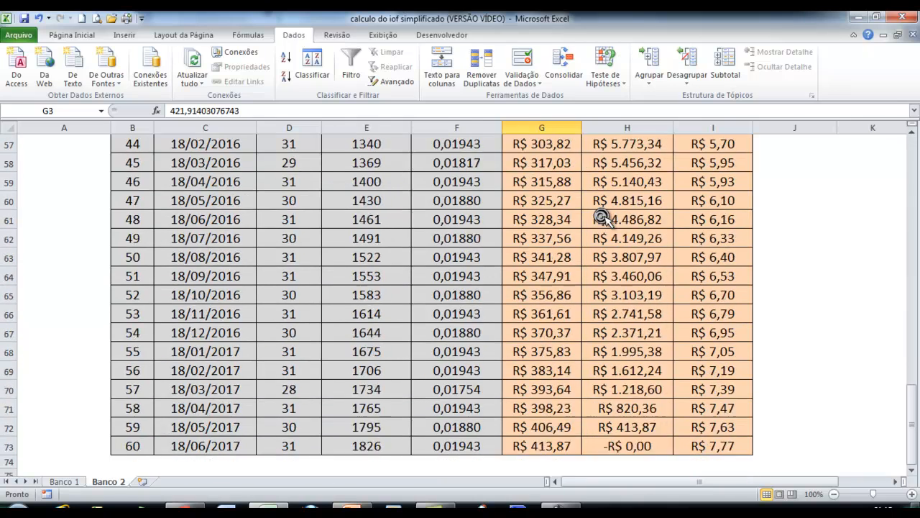
left_click(645, 371)
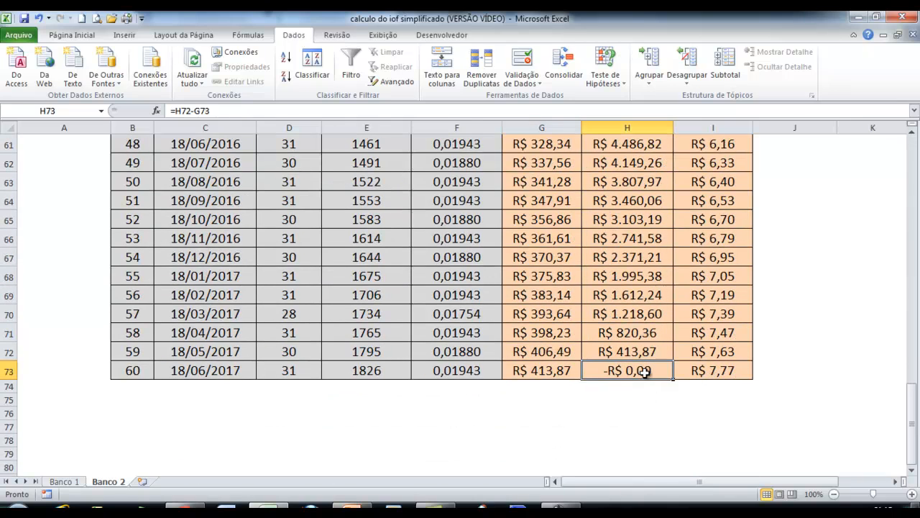
scroll(645, 371, "up", 20)
left_click(543, 409)
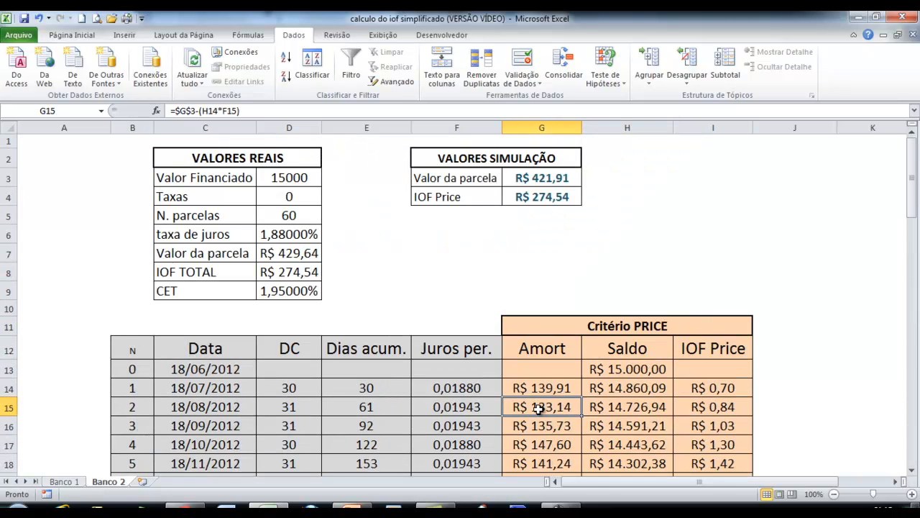
Inspect the IOF Price formula in I14, including its references to the amortization G14 and the accumulated days E14
left_click(701, 388)
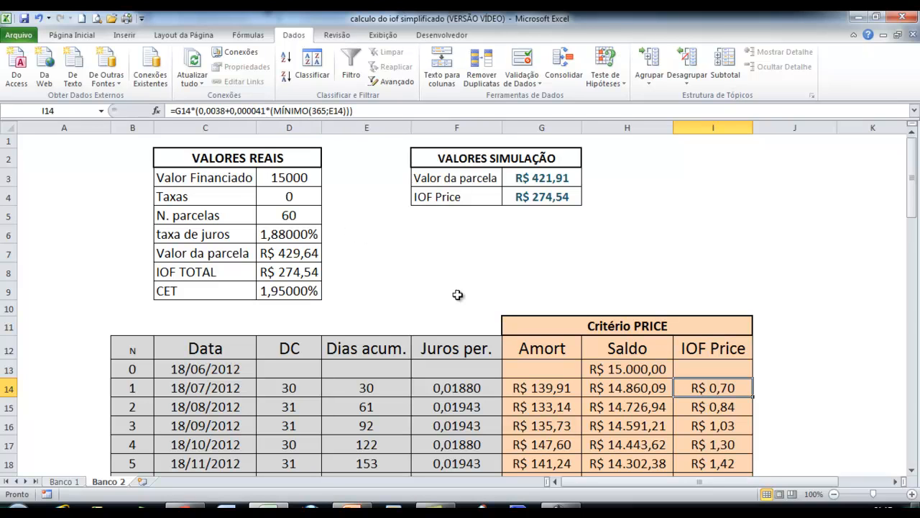
left_click(188, 112)
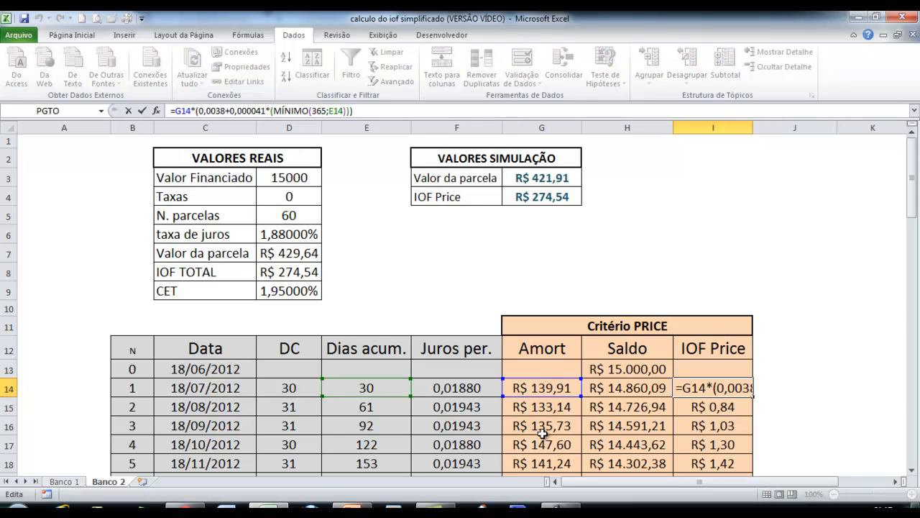
key("Return")
left_click(704, 387)
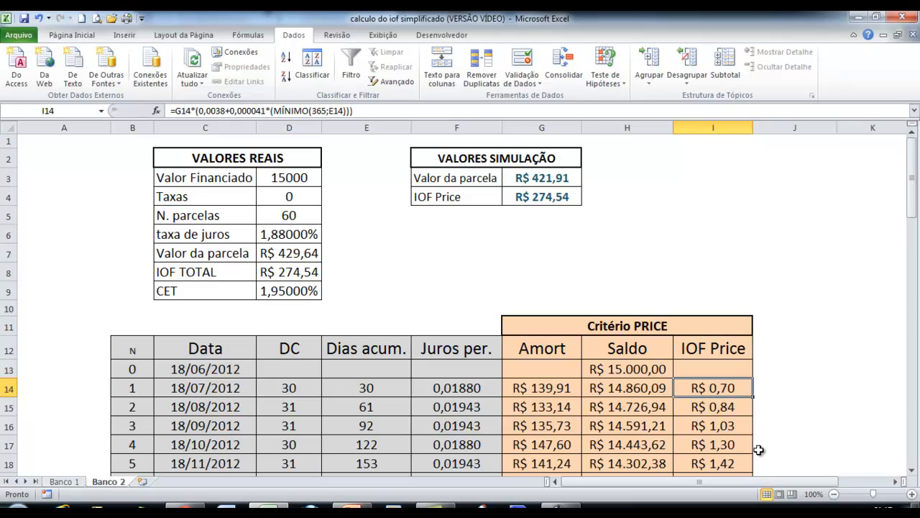
Compare the simulated IOF Price in G4 with the real IOF TOTAL in D8 and inspect the full G4 formula
left_click(555, 199)
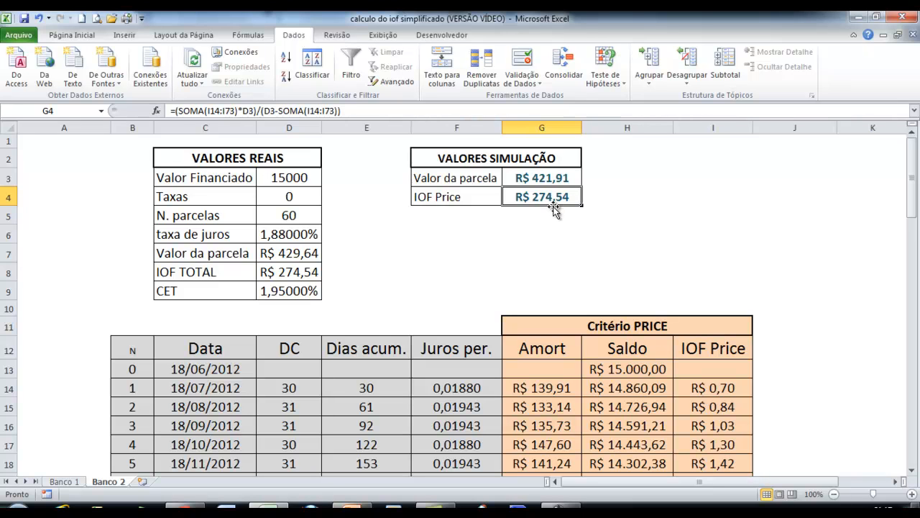
left_click(307, 271)
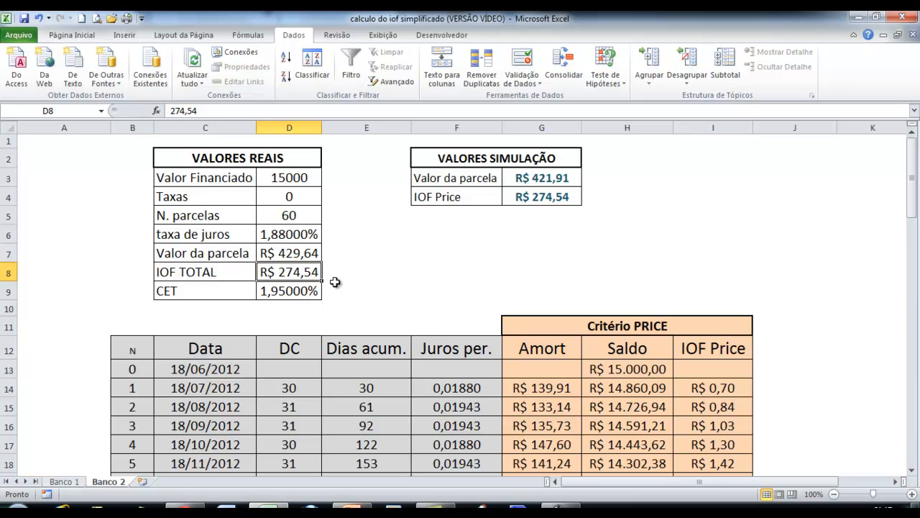
left_click(532, 198)
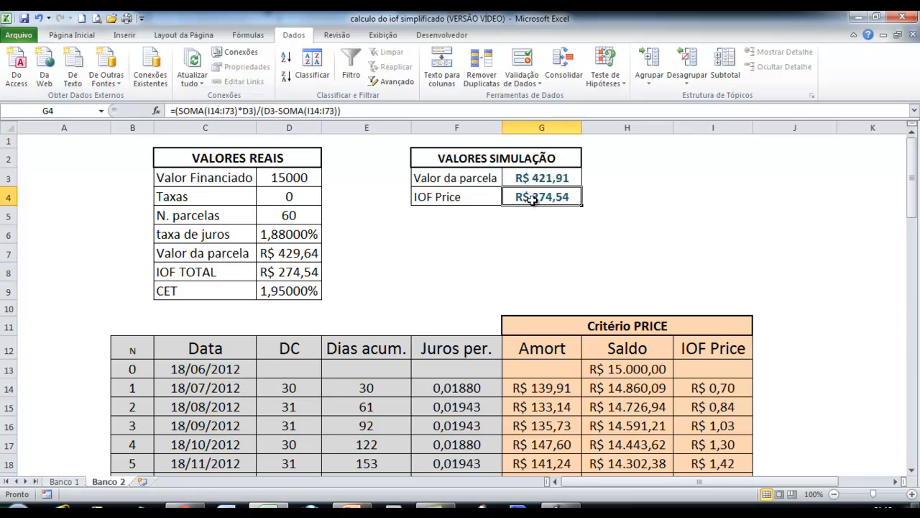
left_click(352, 111)
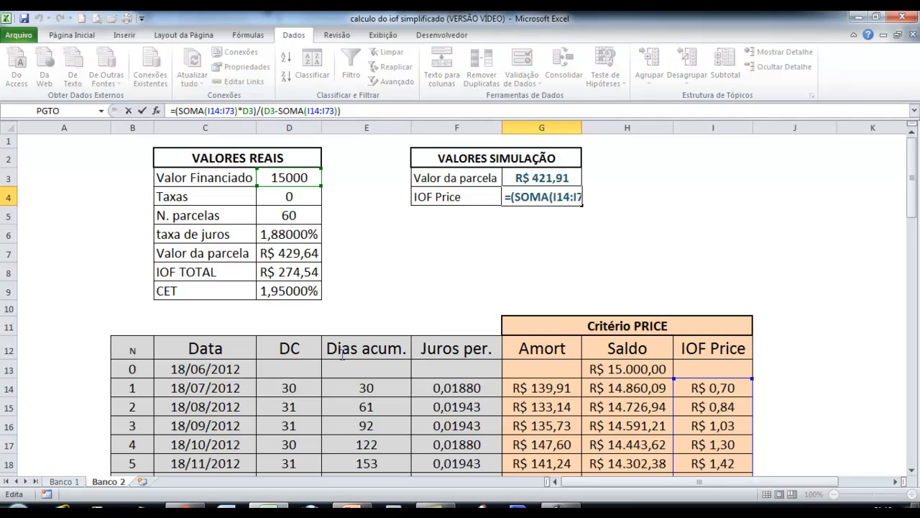
key("shift+Home")
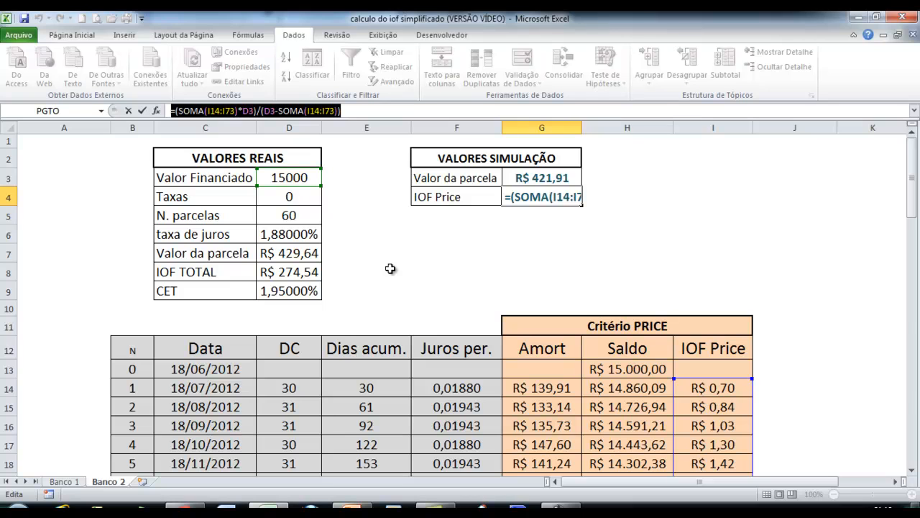
key("Return")
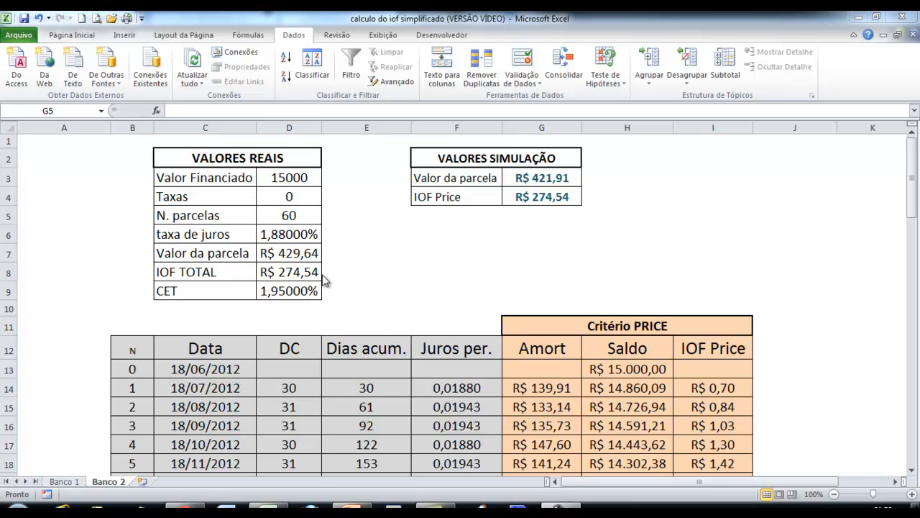
Add the IOF TOTAL to the opening balance by changing the H13 formula to =D3+D4+D8
left_click(624, 369)
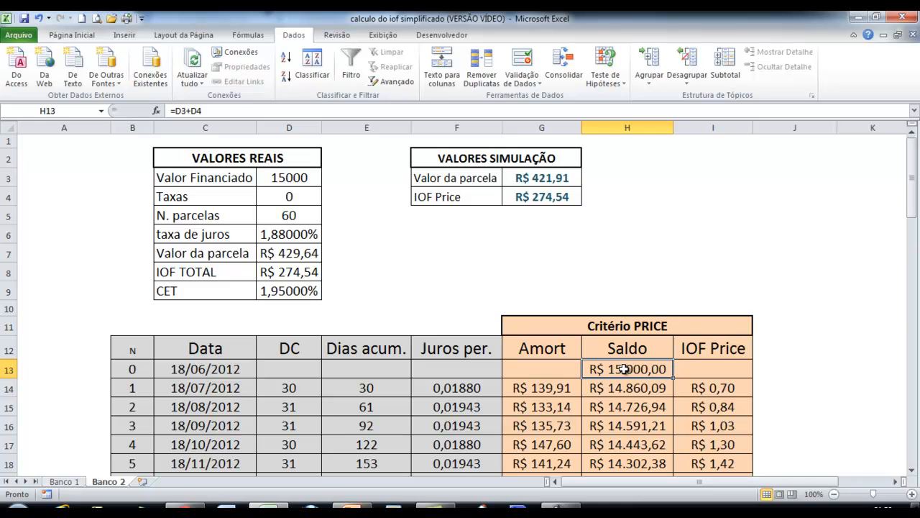
left_click(228, 112)
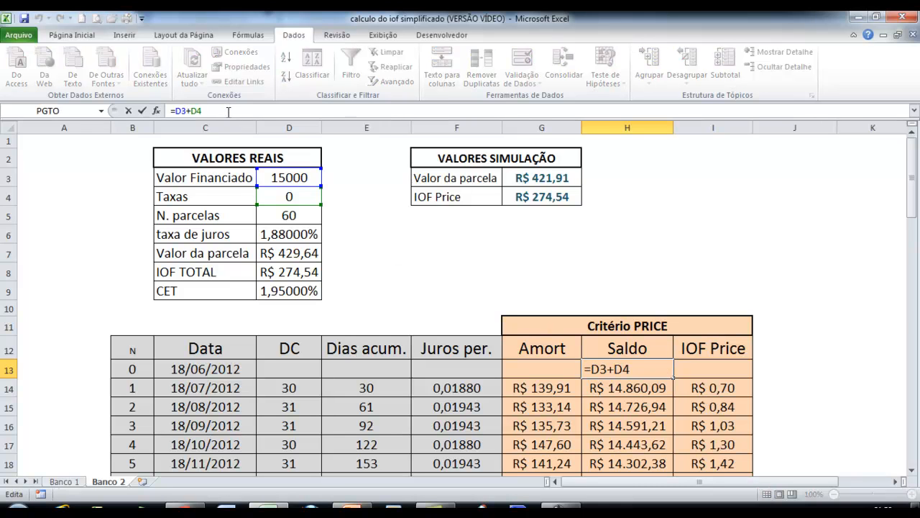
type("+")
left_click(276, 272)
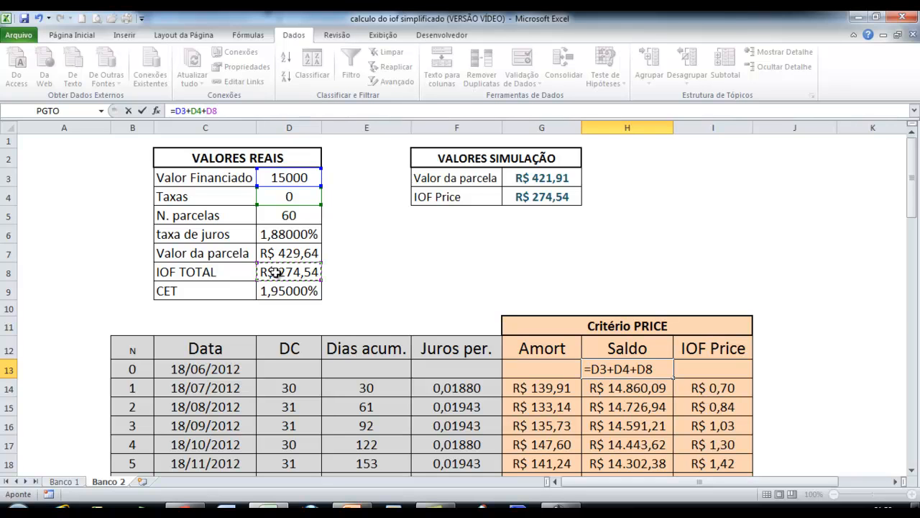
key("Return")
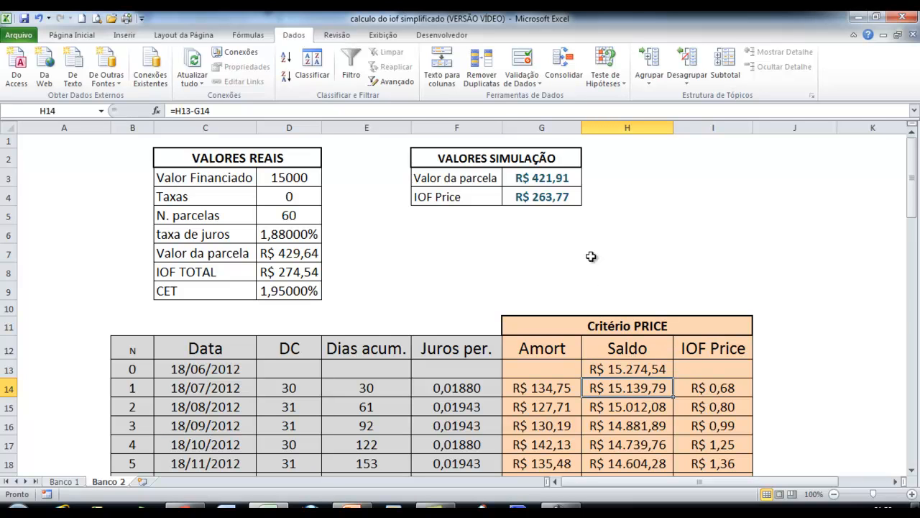
Recalculate the simulated installment G3 with Goal Seek, setting H73 to 0 for the opening balance that includes the IOF
left_click(563, 180)
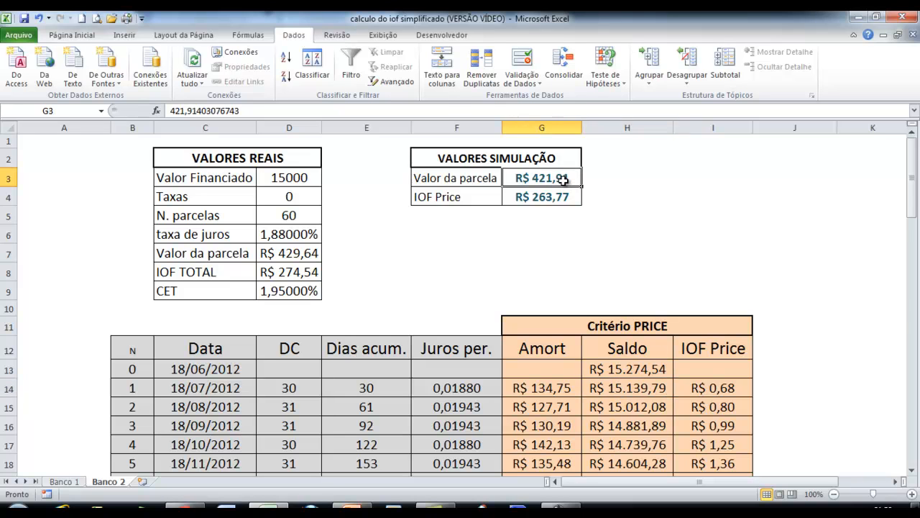
left_click(602, 78)
left_click(630, 112)
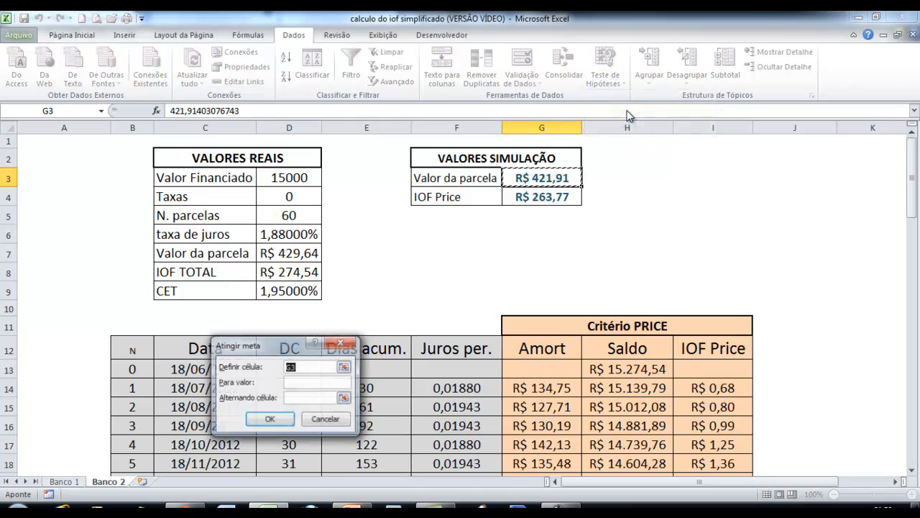
scroll(644, 268, "down", 5)
scroll(643, 267, "down", 14)
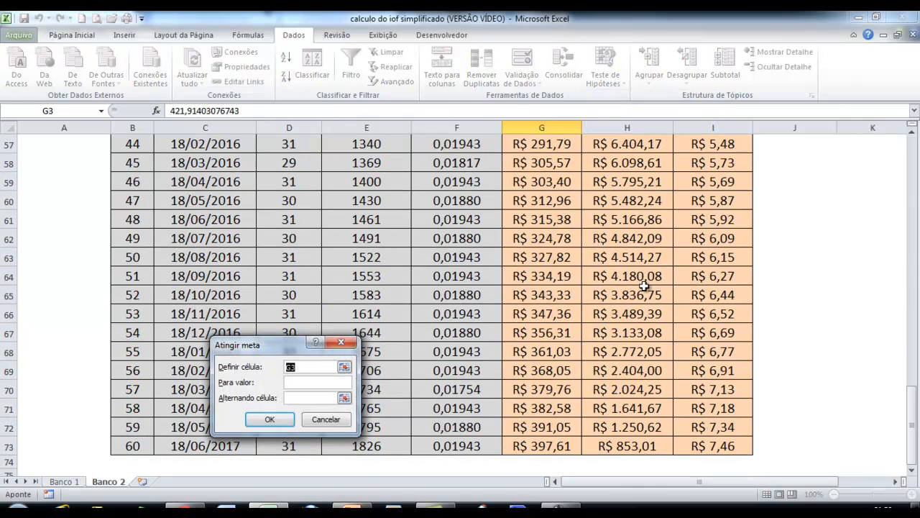
left_click(644, 444)
left_click(318, 381)
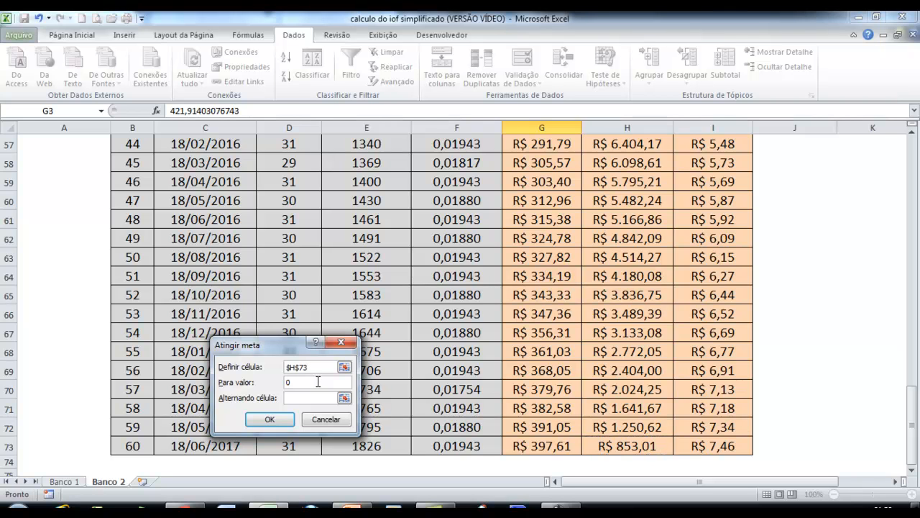
left_click(315, 397)
scroll(400, 390, "up", 18)
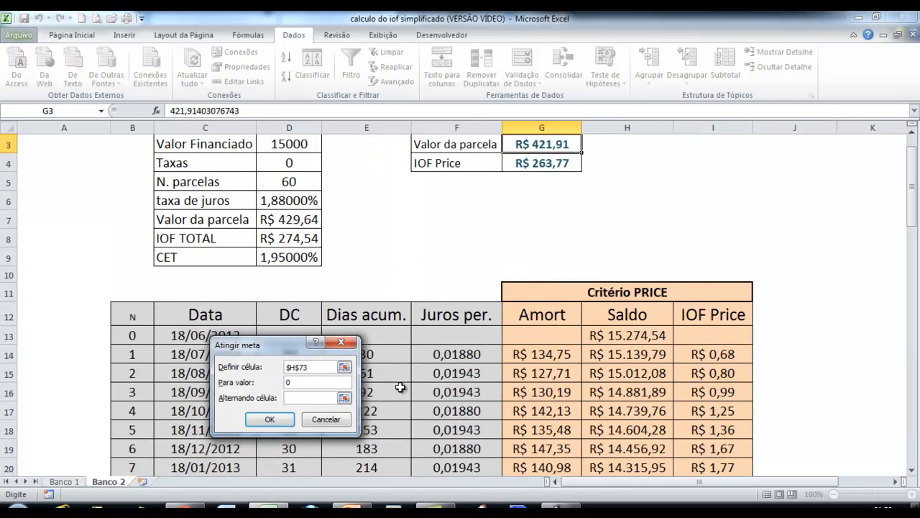
scroll(401, 390, "up", 1)
left_click(559, 180)
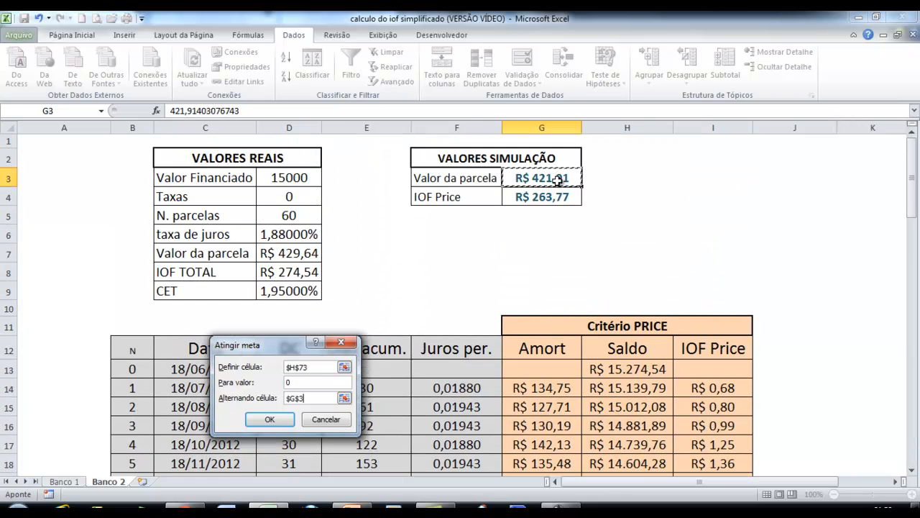
left_click(270, 420)
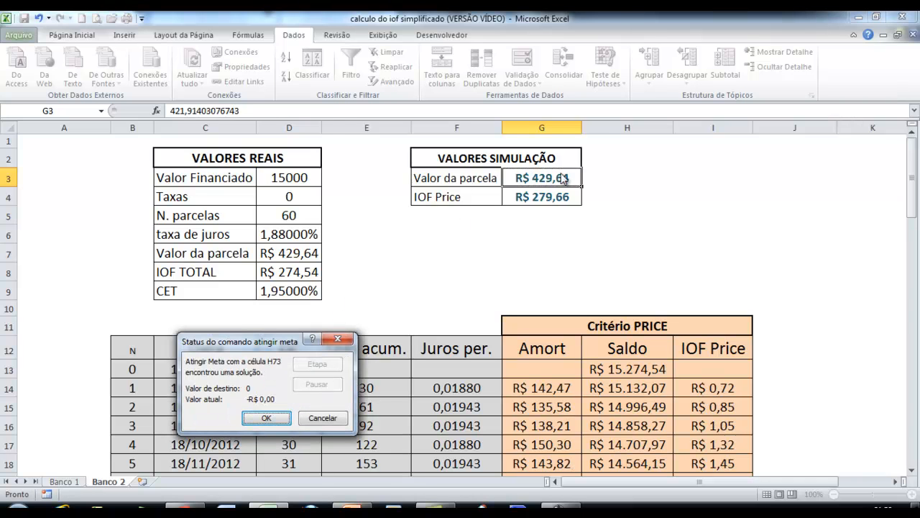
key("Return")
Check the real installment value in D7 against the simulated one and examine the IOF Price total in G4
left_click(319, 258)
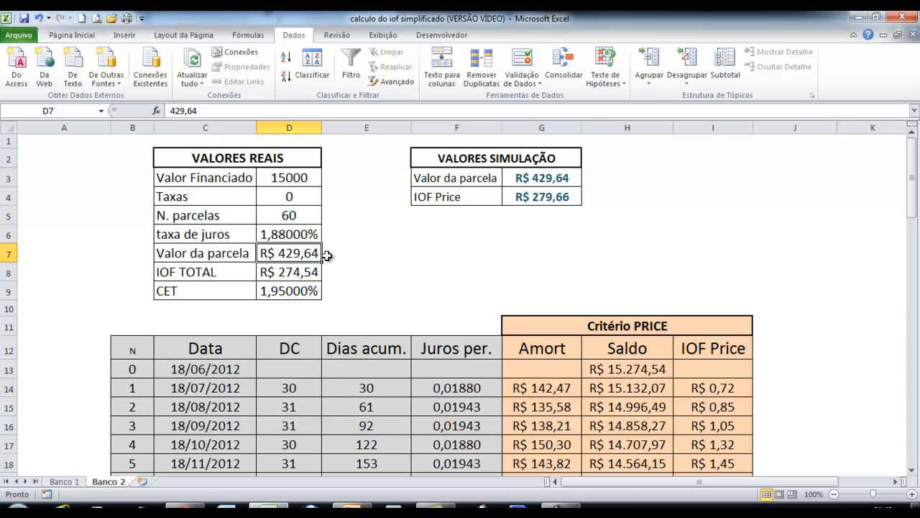
left_click(548, 196)
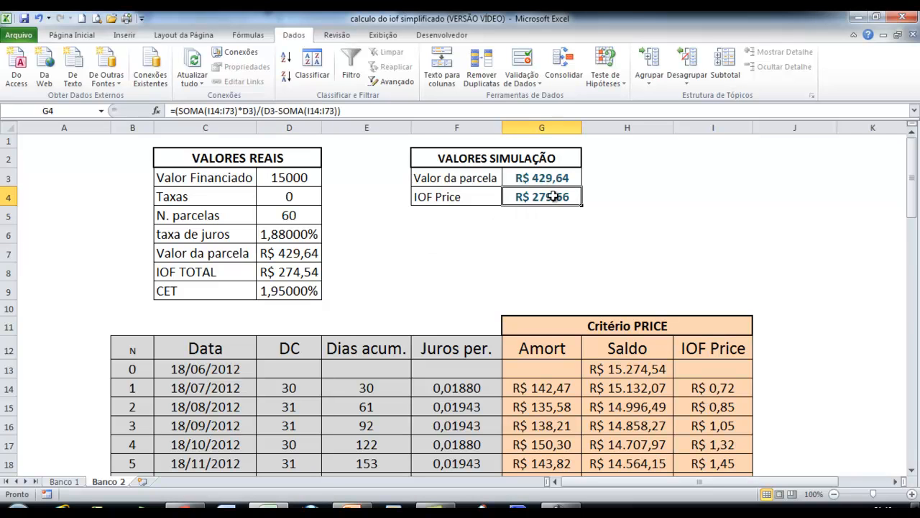